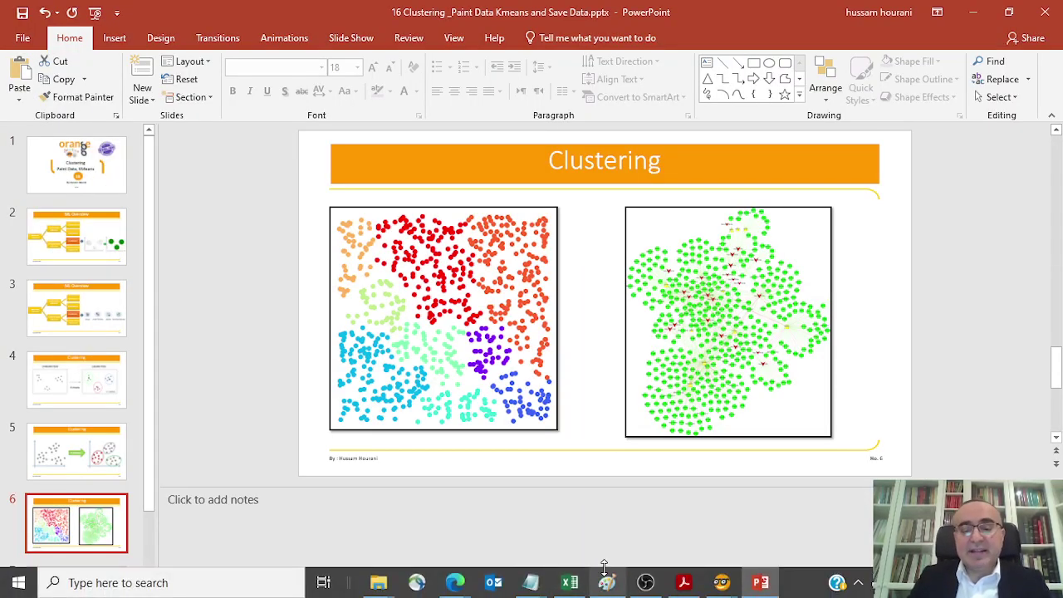
# - Add a Paint Data widget to the Orange workflow canvas
pyautogui.moveTo(721, 582)
pyautogui.click(660, 522)
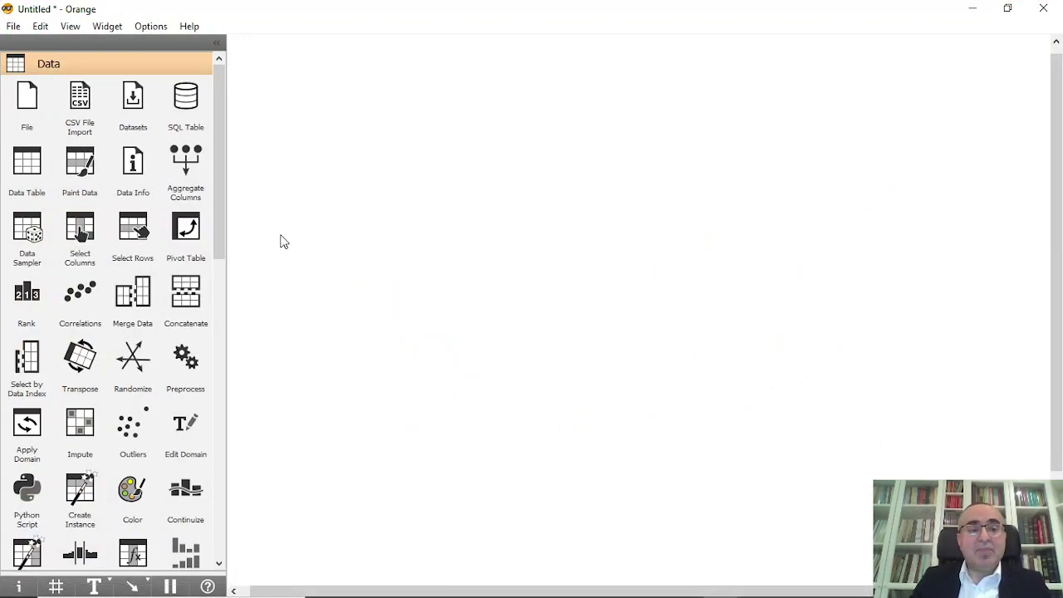
pyautogui.moveTo(82, 172)
pyautogui.mouseDown()
pyautogui.moveTo(214, 256)
pyautogui.moveTo(329, 249)
pyautogui.mouseUp()
# - Remove label C2 in Paint Data and paint three point clusters under C1
pyautogui.doubleClick(329, 262)
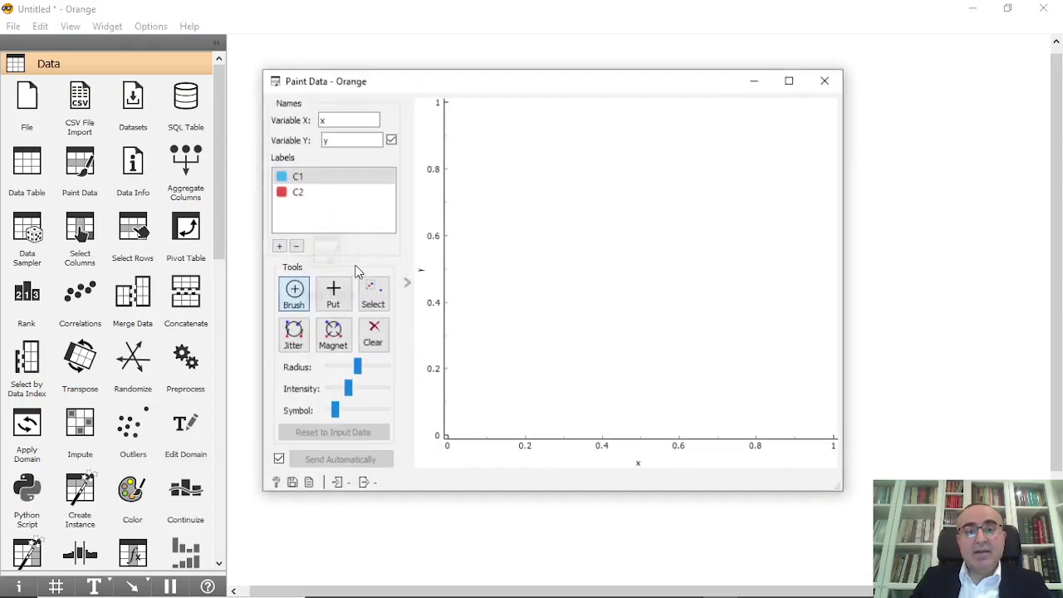
pyautogui.click(299, 193)
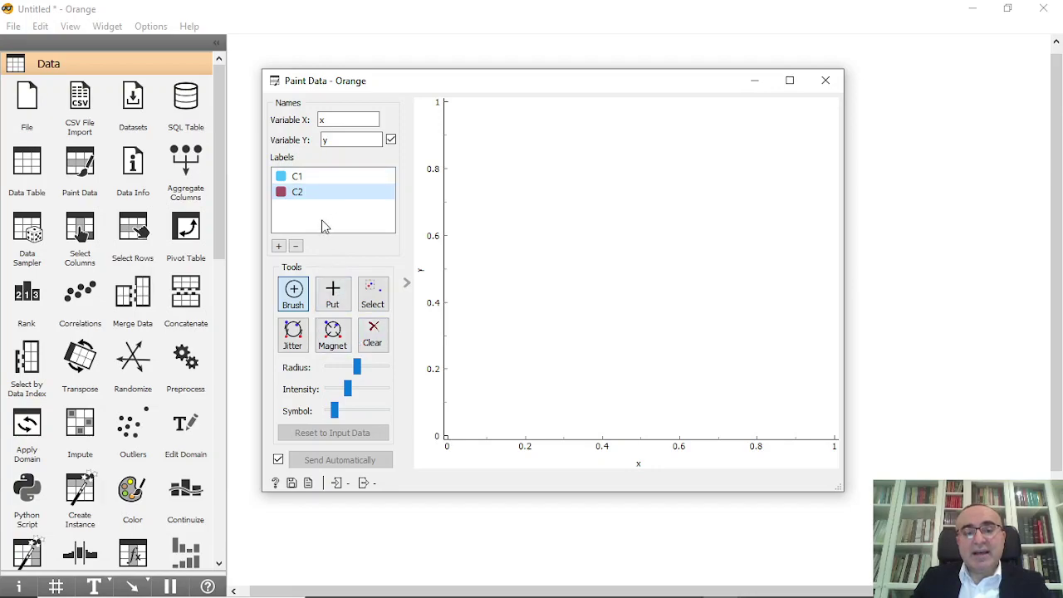
pyautogui.click(296, 250)
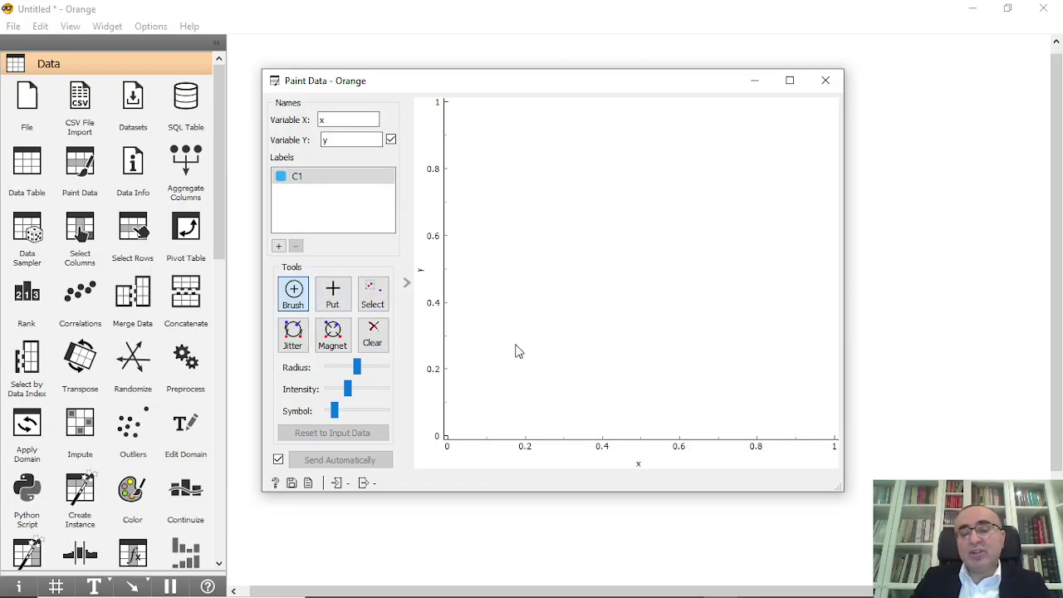
pyautogui.moveTo(498, 339)
pyautogui.mouseDown()
pyautogui.moveTo(550, 310)
pyautogui.moveTo(587, 342)
pyautogui.moveTo(590, 359)
pyautogui.moveTo(562, 359)
pyautogui.moveTo(529, 337)
pyautogui.moveTo(571, 341)
pyautogui.mouseUp()
pyautogui.moveTo(612, 185)
pyautogui.mouseDown()
pyautogui.moveTo(559, 164)
pyautogui.moveTo(655, 146)
pyautogui.moveTo(687, 176)
pyautogui.moveTo(645, 198)
pyautogui.mouseUp()
pyautogui.moveTo(735, 237)
pyautogui.mouseDown()
pyautogui.moveTo(720, 261)
pyautogui.moveTo(742, 318)
pyautogui.moveTo(808, 354)
pyautogui.moveTo(840, 327)
pyautogui.moveTo(829, 296)
pyautogui.moveTo(756, 259)
pyautogui.mouseUp()
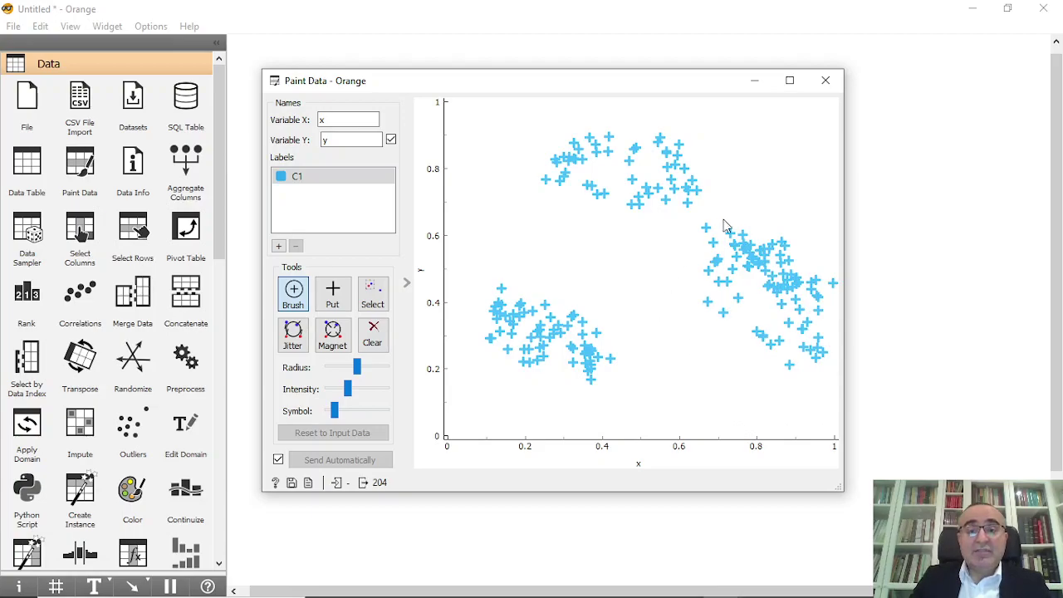
pyautogui.click(827, 81)
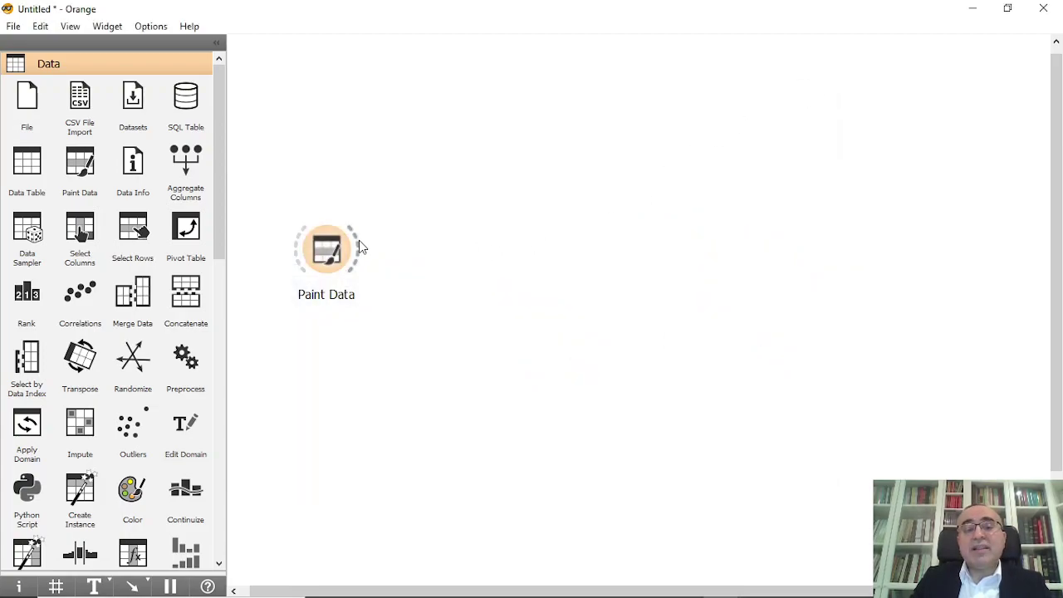
# - Add an Interactive k-Means widget linked to Paint Data's output
pyautogui.moveTo(358, 247); pyautogui.dragTo(498, 186)
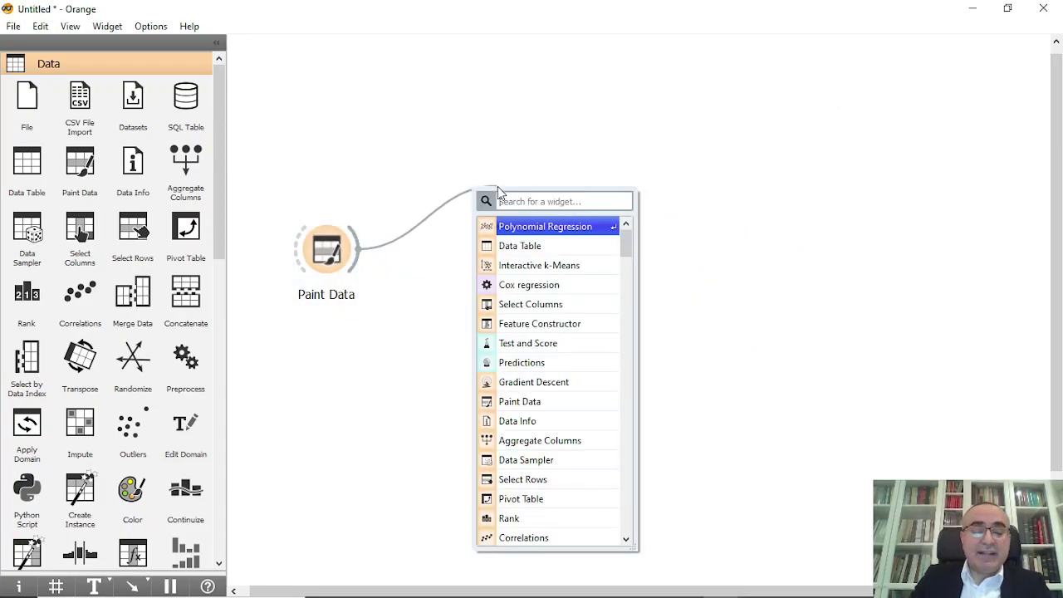
pyautogui.write('int')
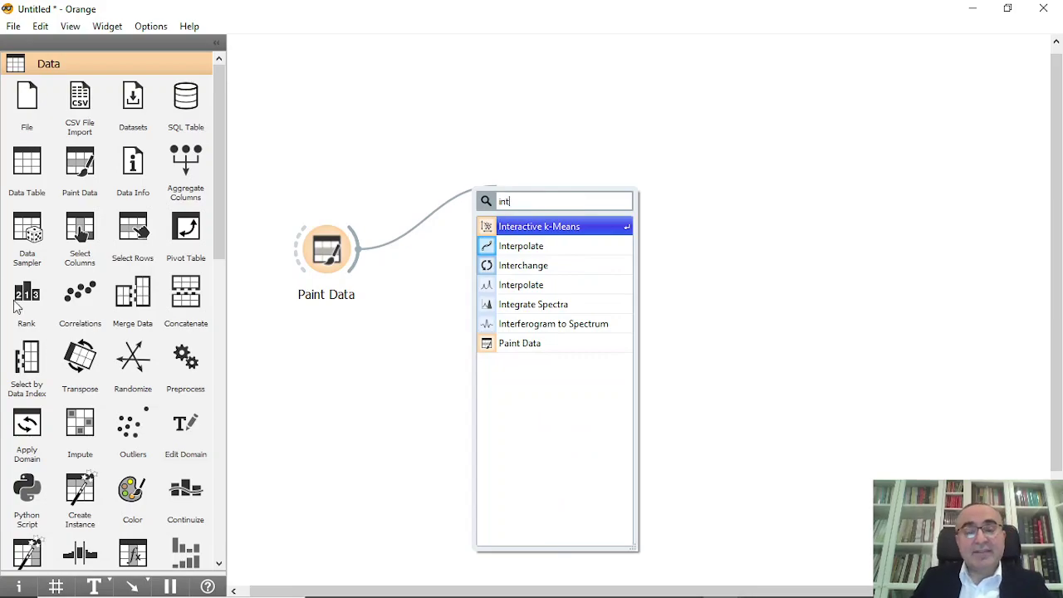
pyautogui.click(544, 227)
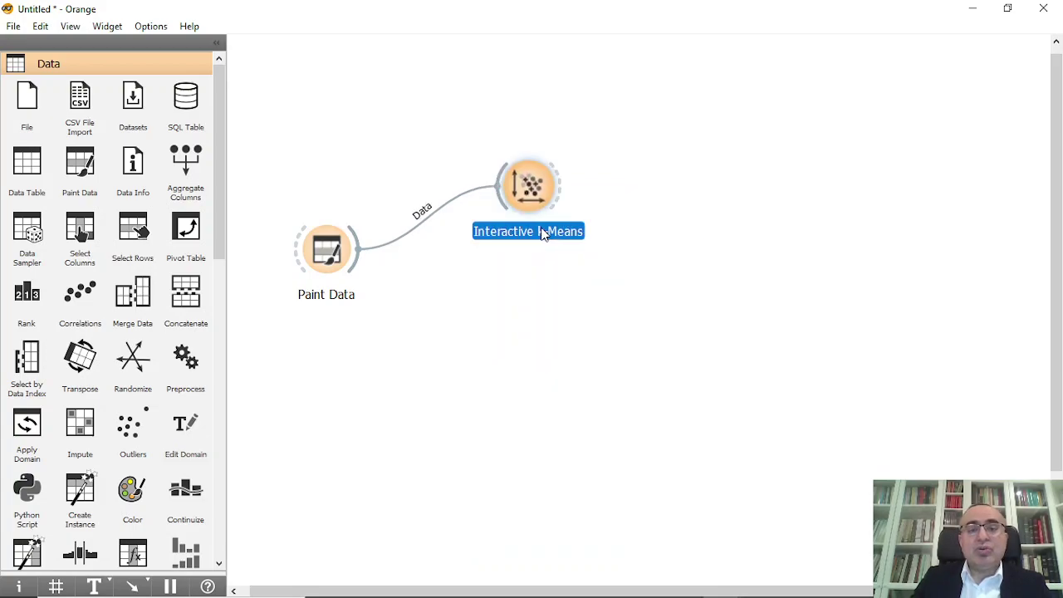
# - Browse the installed add-ons in Options > Add-ons and cancel without changes
pyautogui.click(150, 25)
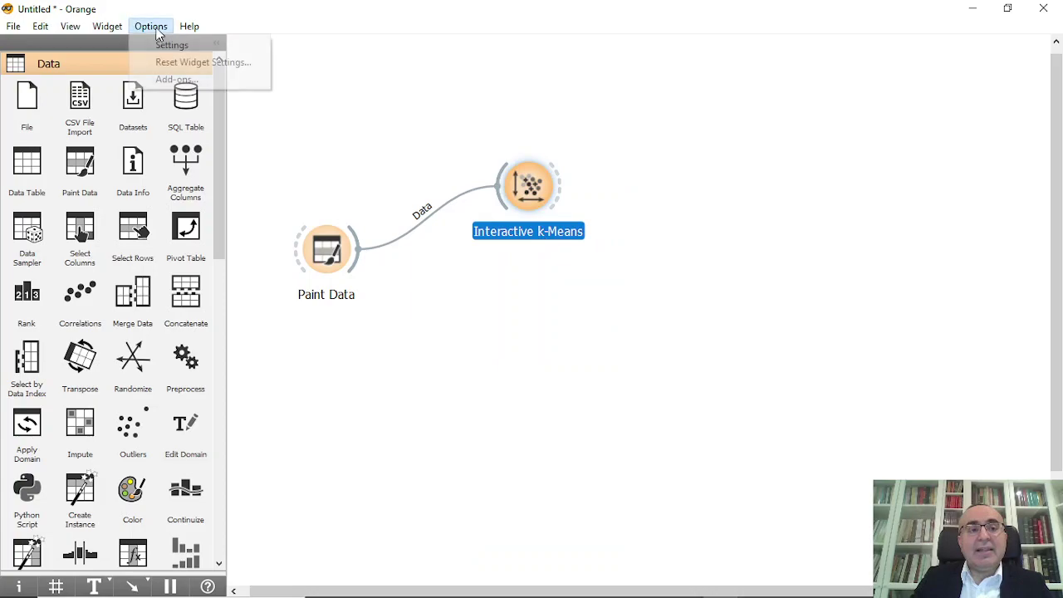
pyautogui.click(171, 78)
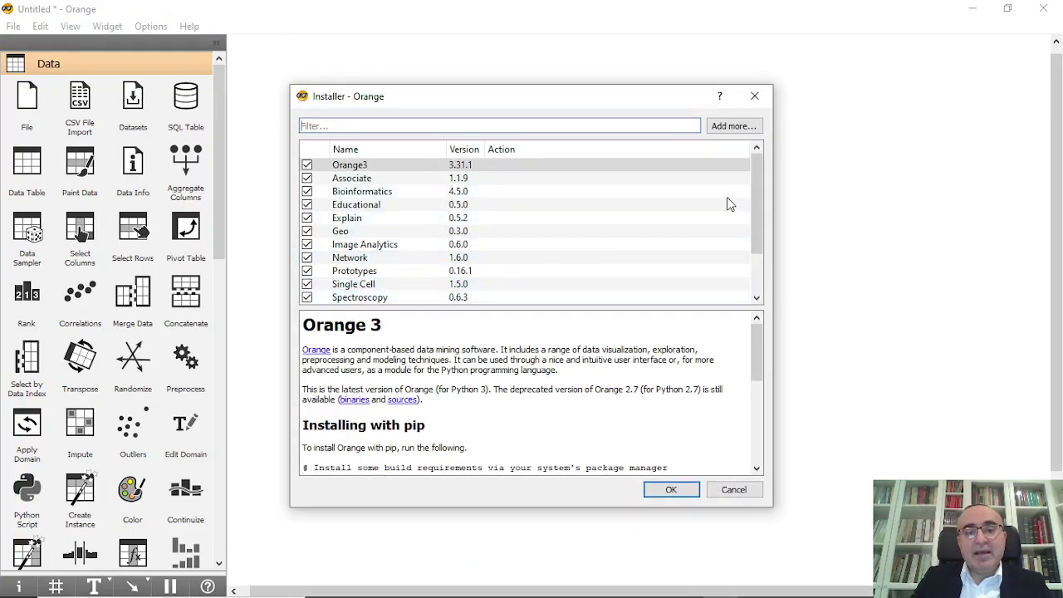
pyautogui.click(762, 214)
pyautogui.moveTo(763, 214); pyautogui.dragTo(770, 267)
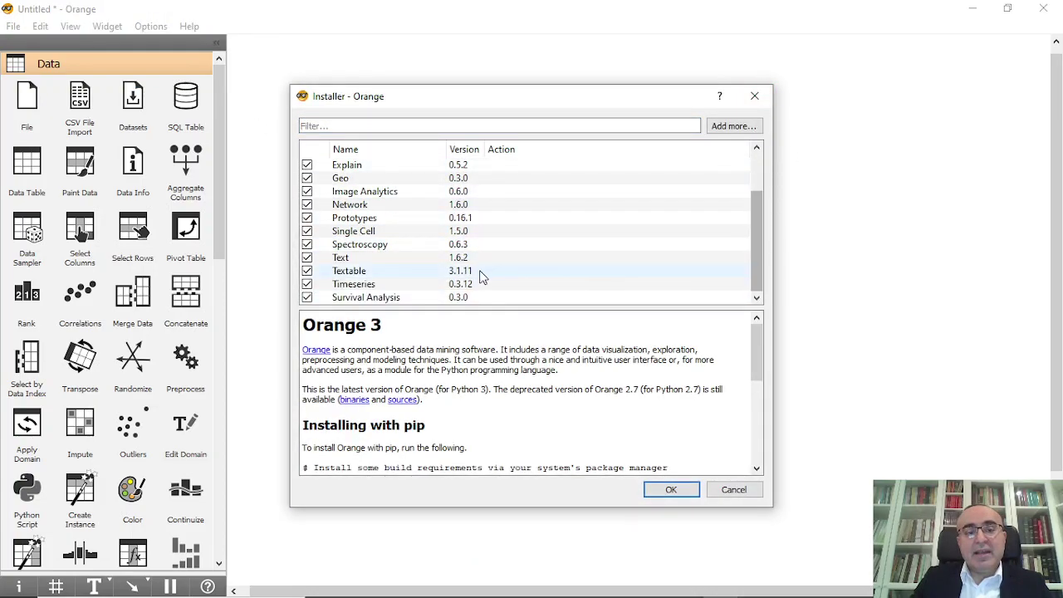
pyautogui.scroll(2, 363, 235)
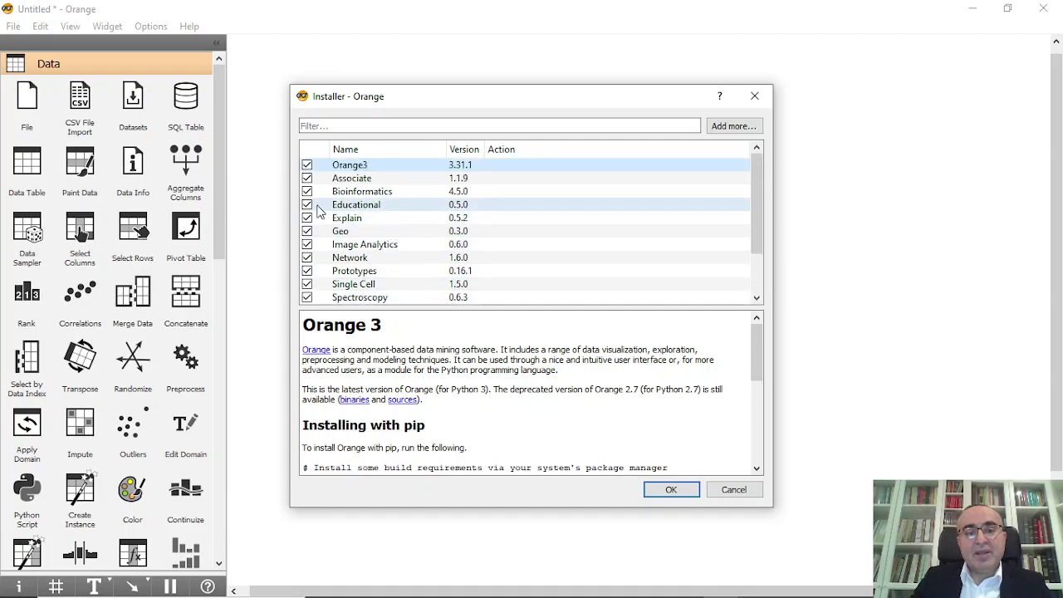
pyautogui.click(737, 490)
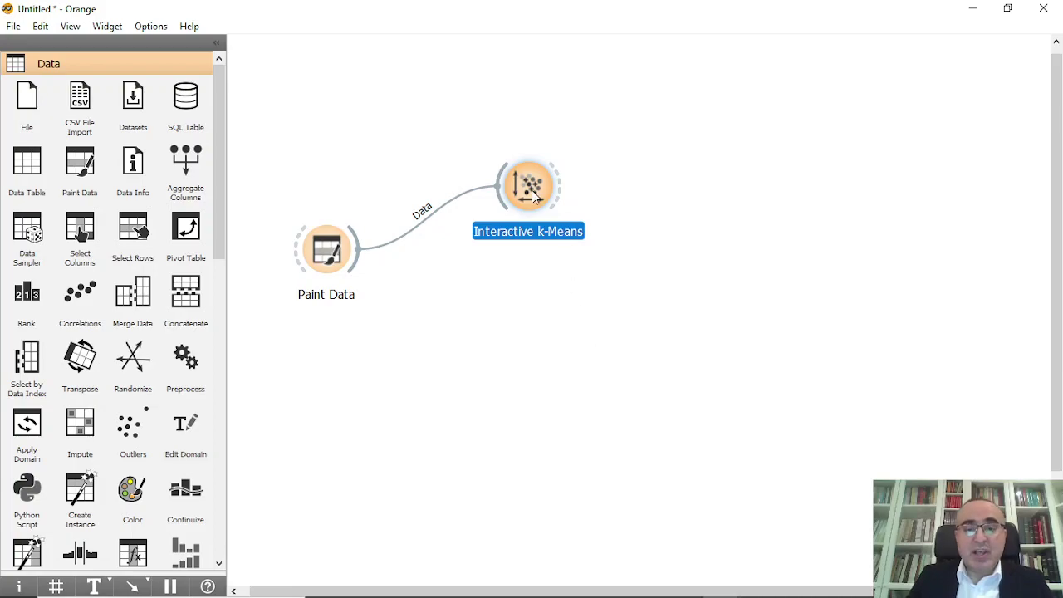
# - Reposition Interactive k-Means and run the simulation until three clusters settle around centroids
pyautogui.moveTo(530, 195); pyautogui.dragTo(548, 188)
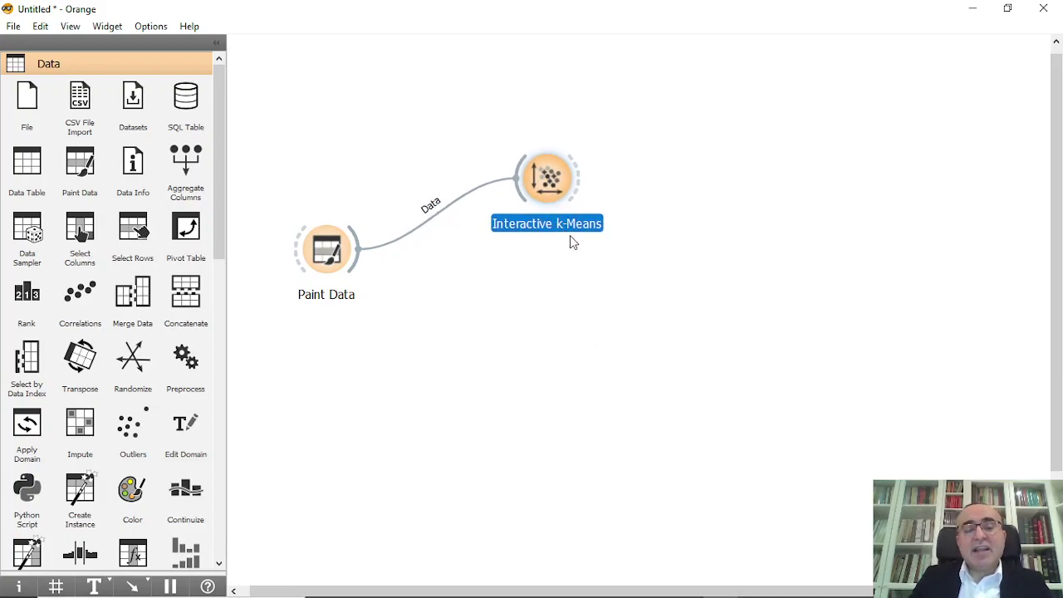
pyautogui.moveTo(547, 185); pyautogui.dragTo(535, 147)
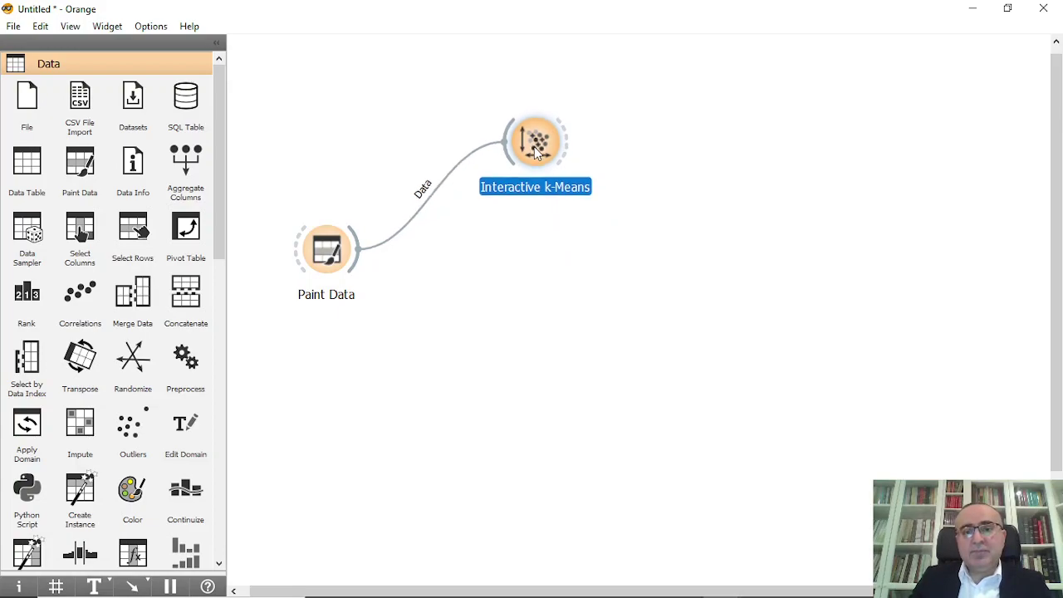
pyautogui.doubleClick(536, 143)
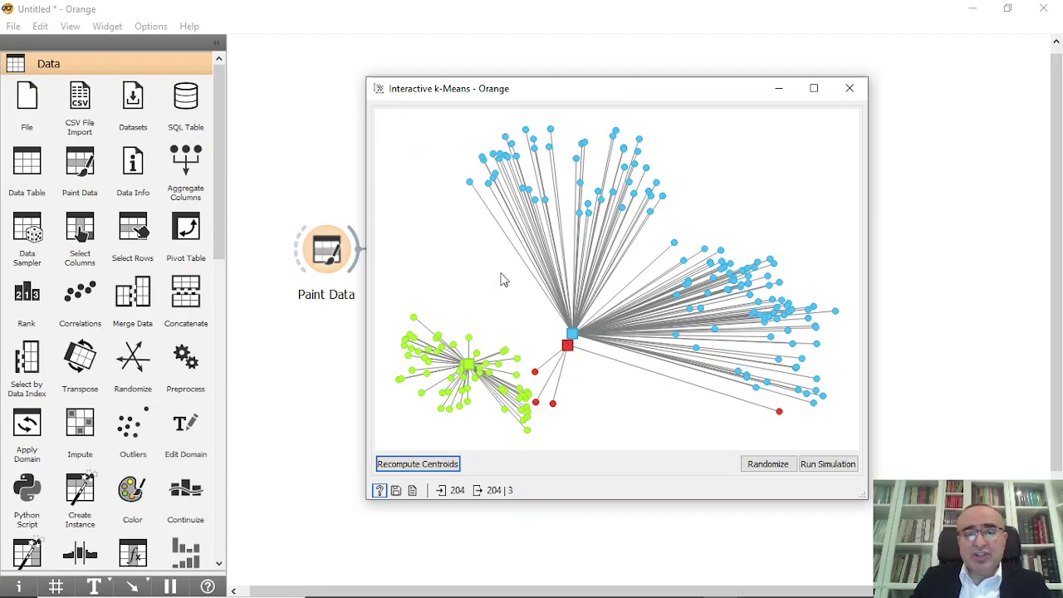
pyautogui.click(827, 464)
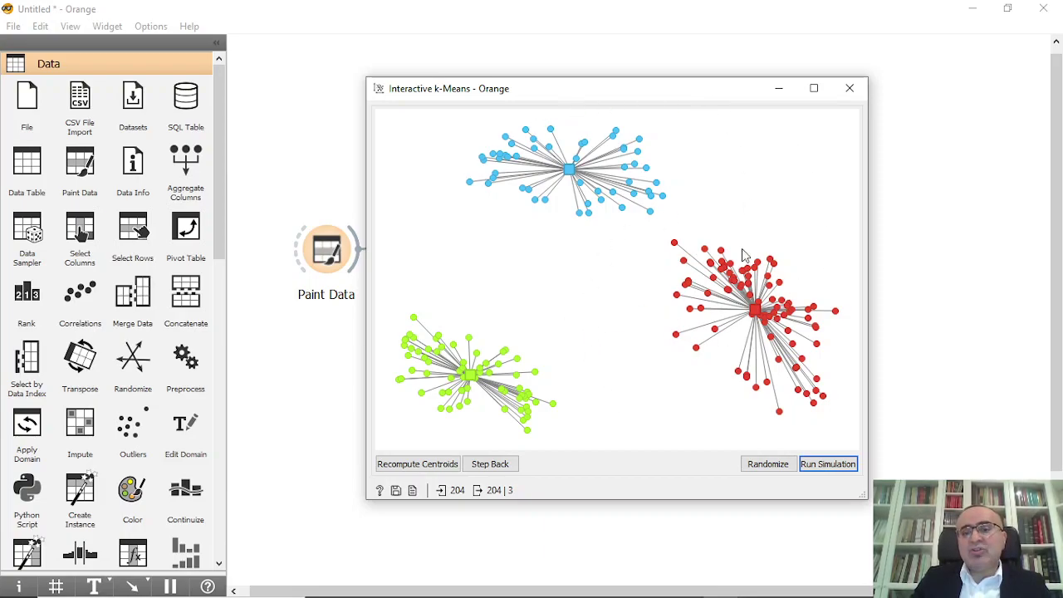
# - Close Interactive k-Means and add a k-Means widget fed by Paint Data
pyautogui.click(849, 88)
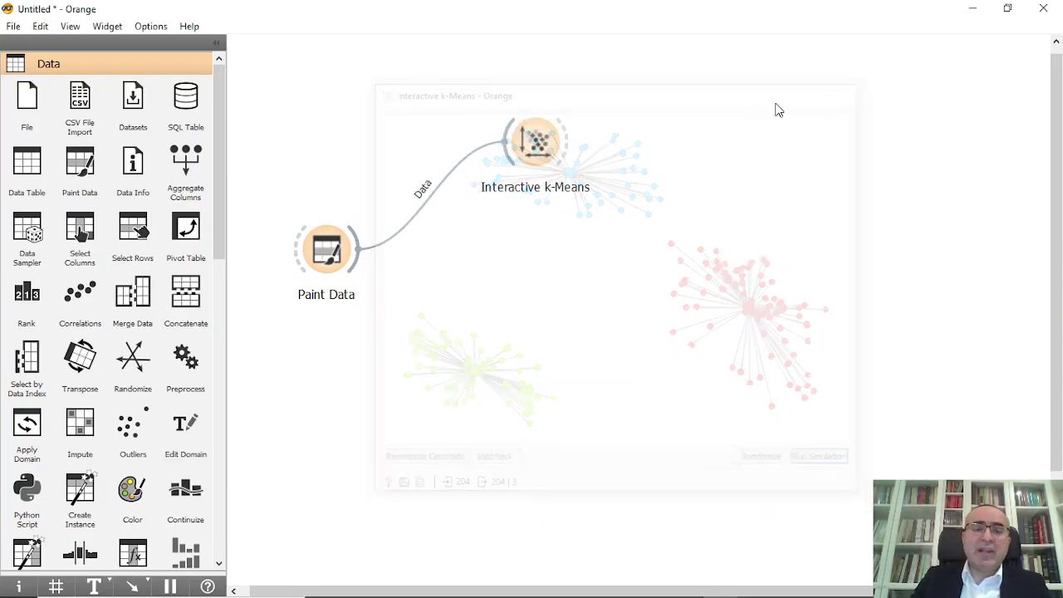
pyautogui.moveTo(357, 249)
pyautogui.mouseDown()
pyautogui.moveTo(386, 274)
pyautogui.moveTo(525, 287)
pyautogui.mouseUp()
pyautogui.write('k')
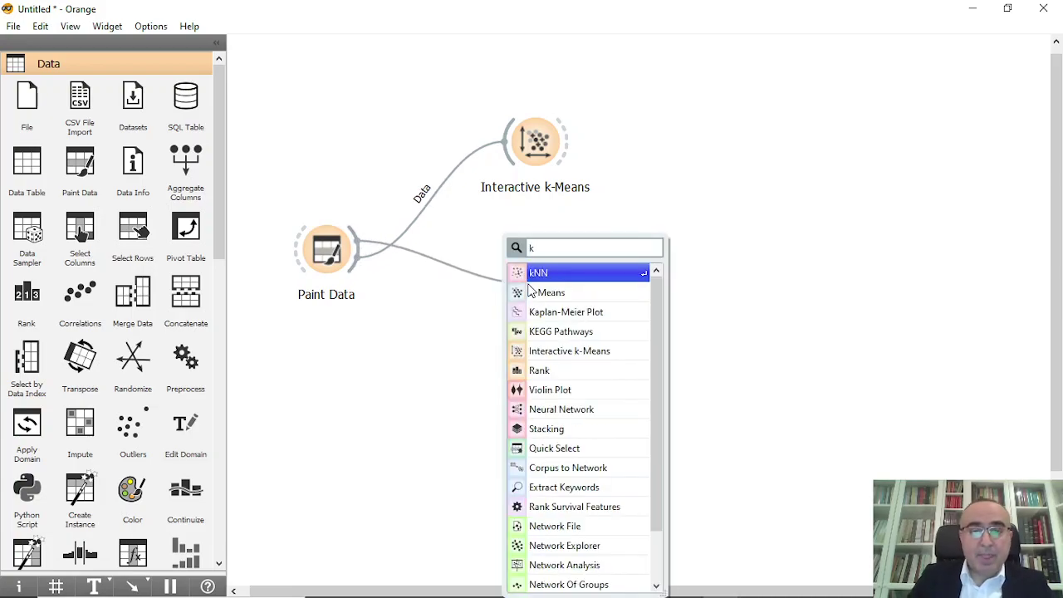
pyautogui.click(576, 293)
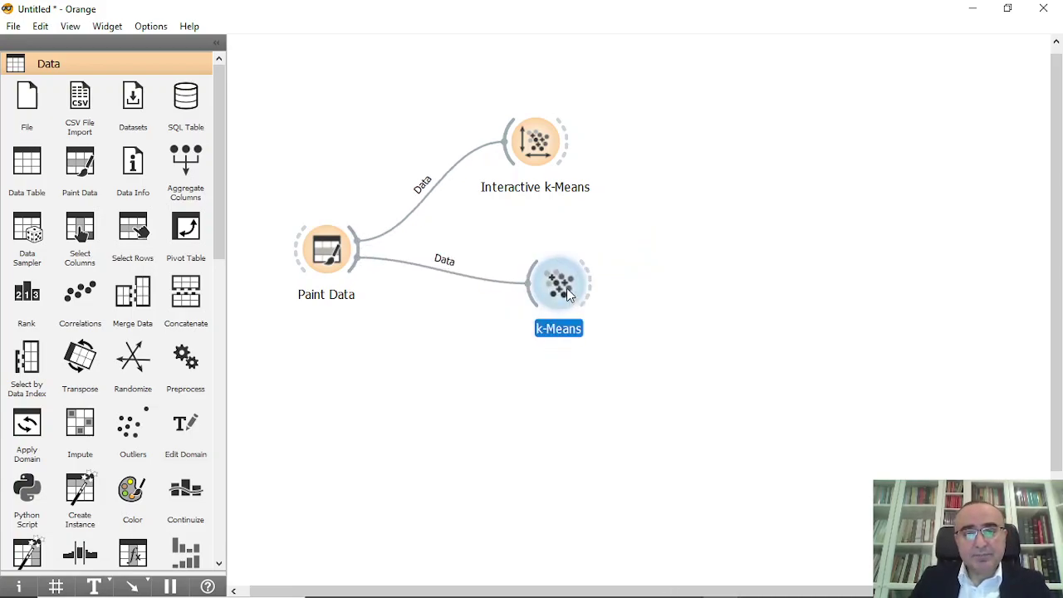
pyautogui.moveTo(569, 295); pyautogui.dragTo(556, 297)
# - Set k-Means to test 2–8 clusters, giving 3 clusters with silhouette 0.691
pyautogui.doubleClick(554, 289)
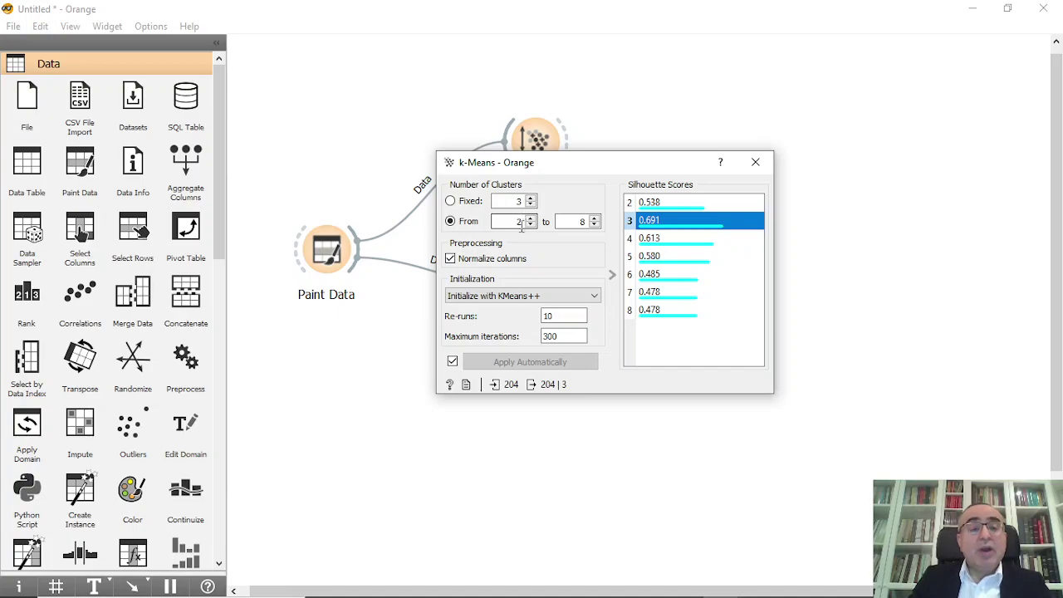
pyautogui.click(450, 202)
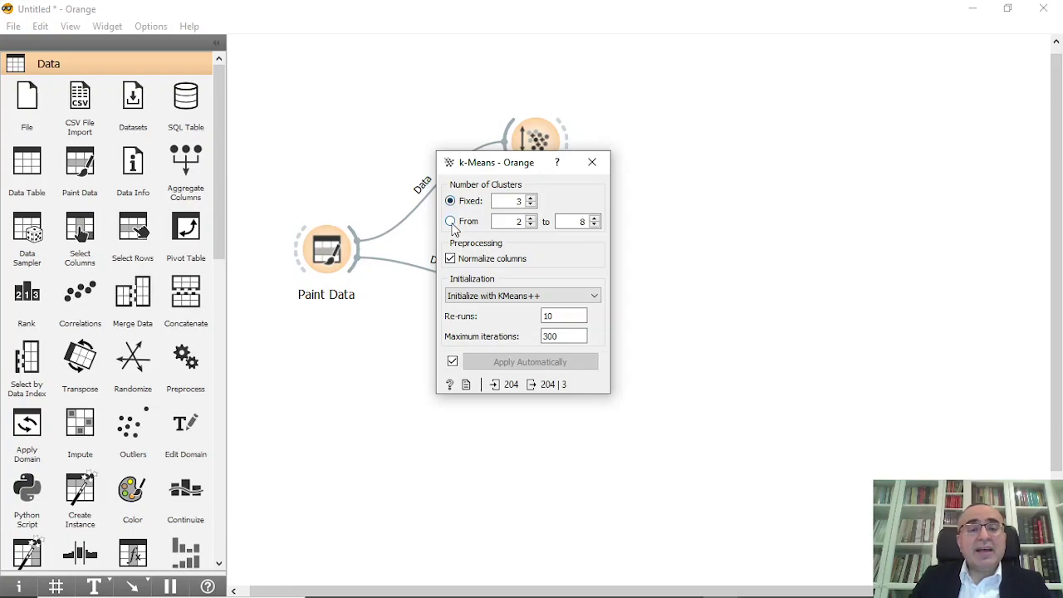
pyautogui.click(451, 222)
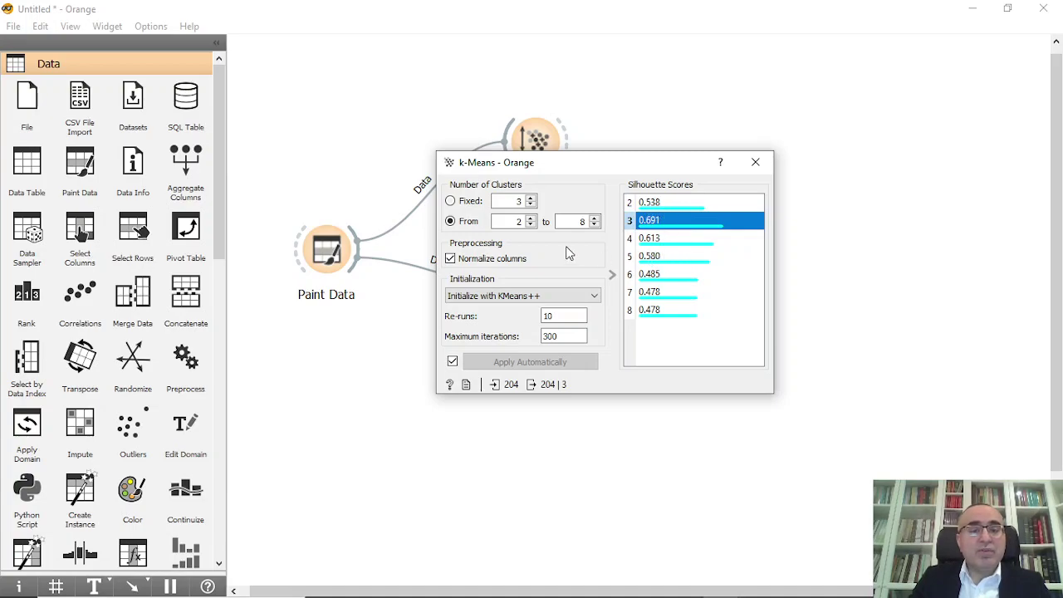
pyautogui.click(755, 163)
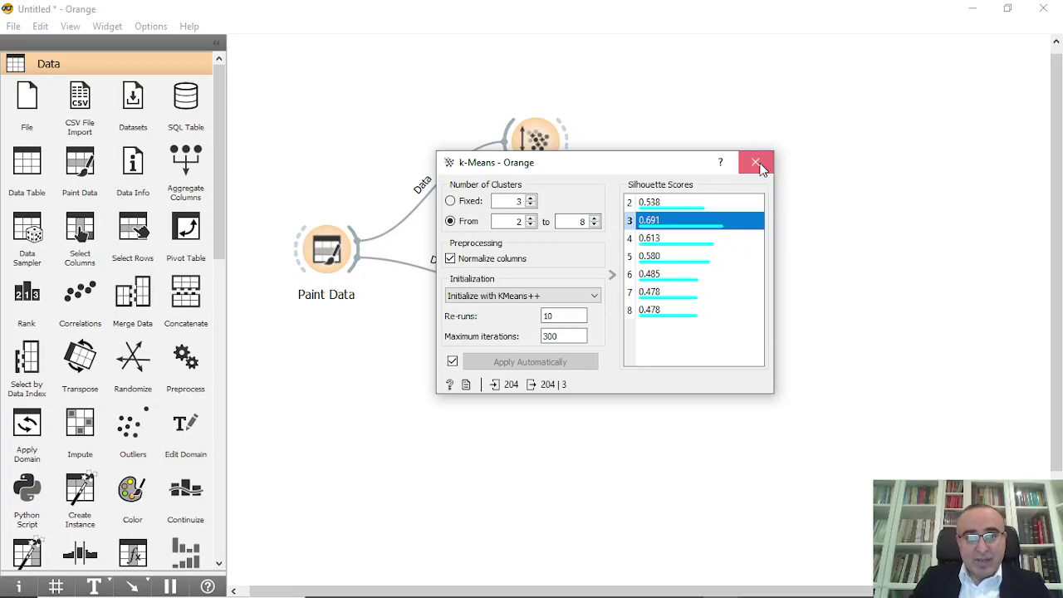
pyautogui.click(548, 299)
pyautogui.doubleClick(547, 299)
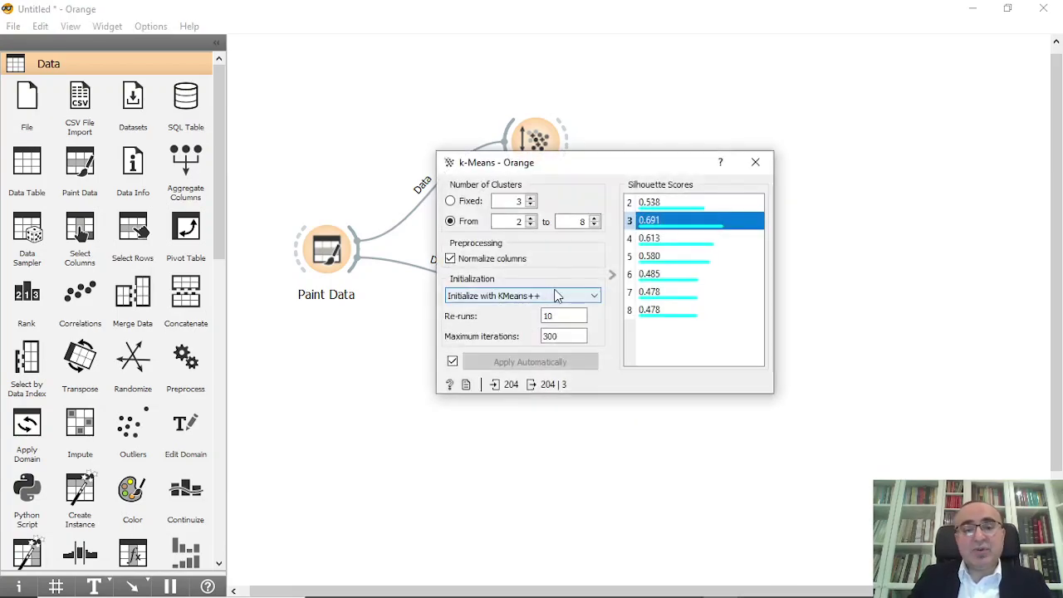
pyautogui.click(755, 161)
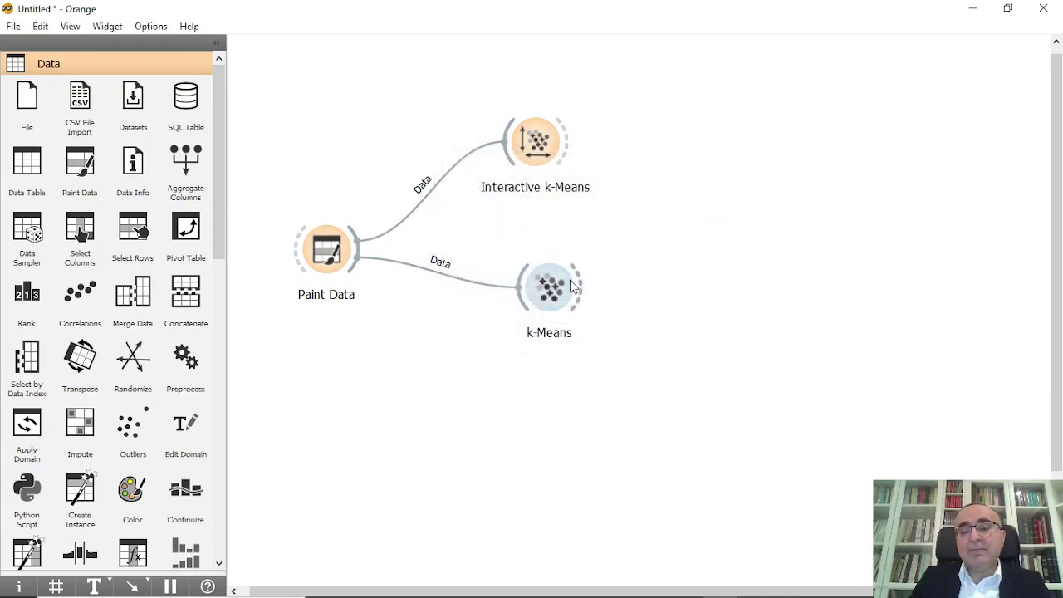
# - Add a Silhouette Plot fed by the k-Means output
pyautogui.moveTo(579, 283); pyautogui.dragTo(718, 221)
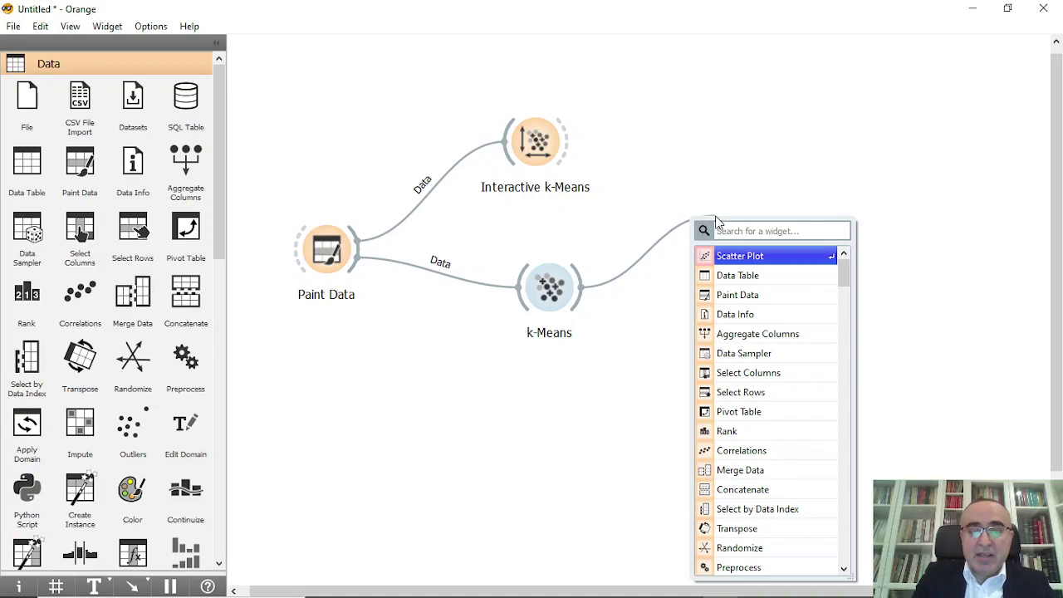
pyautogui.write('si')
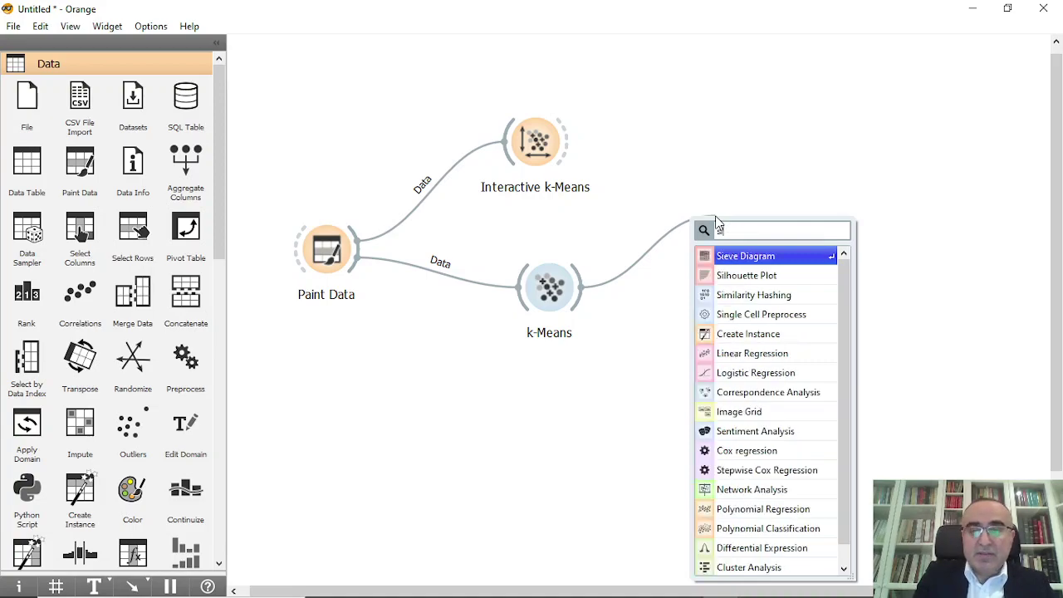
pyautogui.click(771, 276)
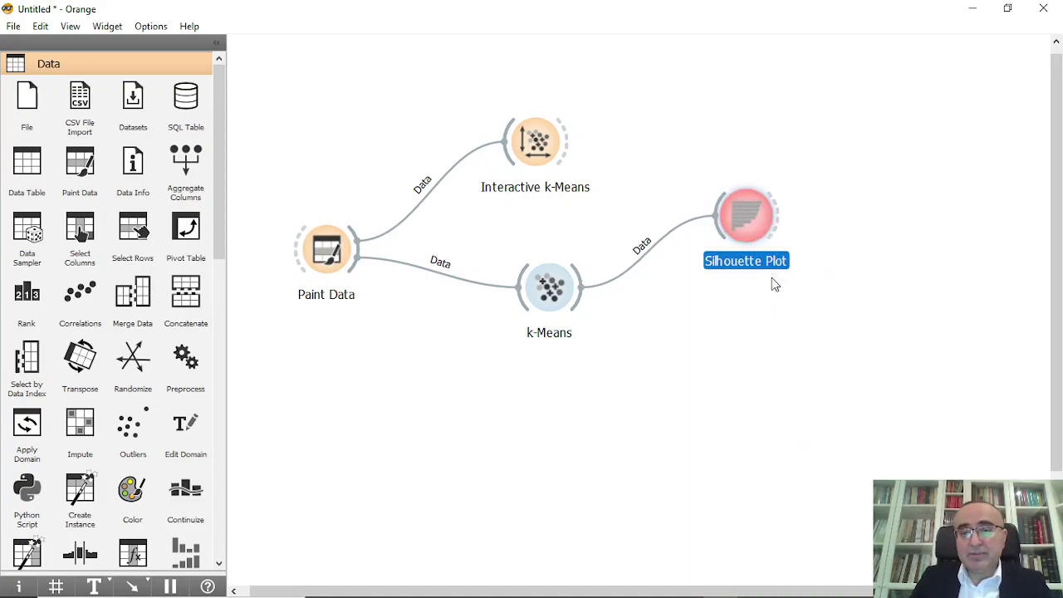
# - Review the silhouette bars for clusters C1 (88), C2 (66) and C3 (50)
pyautogui.doubleClick(740, 222)
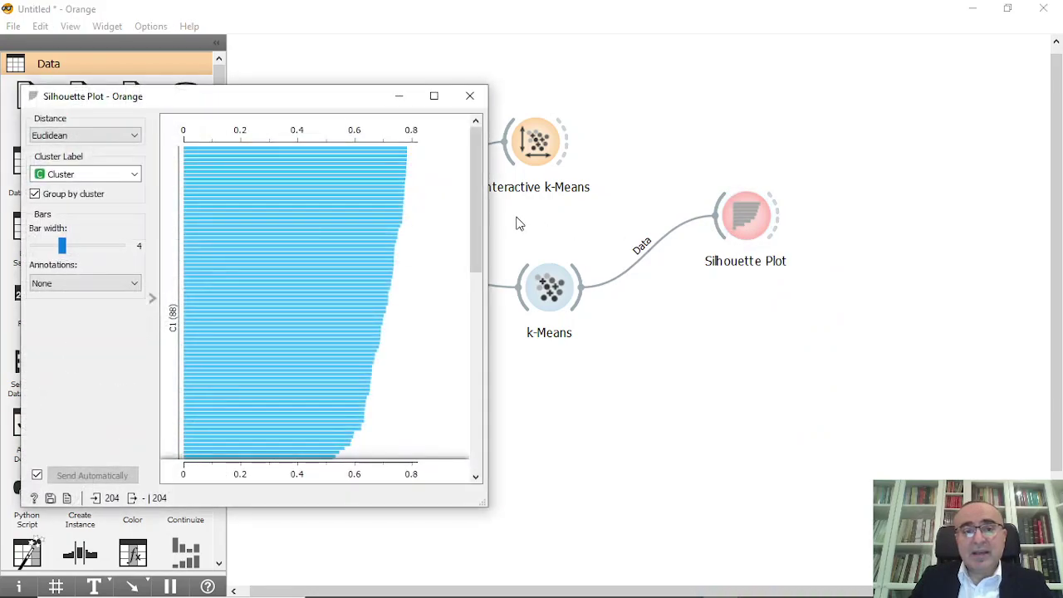
pyautogui.moveTo(474, 184); pyautogui.dragTo(491, 232)
pyautogui.moveTo(482, 195)
pyautogui.mouseDown()
pyautogui.moveTo(474, 404)
pyautogui.moveTo(479, 193)
pyautogui.moveTo(480, 305)
pyautogui.moveTo(380, 295)
pyautogui.moveTo(481, 270)
pyautogui.moveTo(476, 415)
pyautogui.moveTo(486, 196)
pyautogui.mouseUp()
pyautogui.click(471, 97)
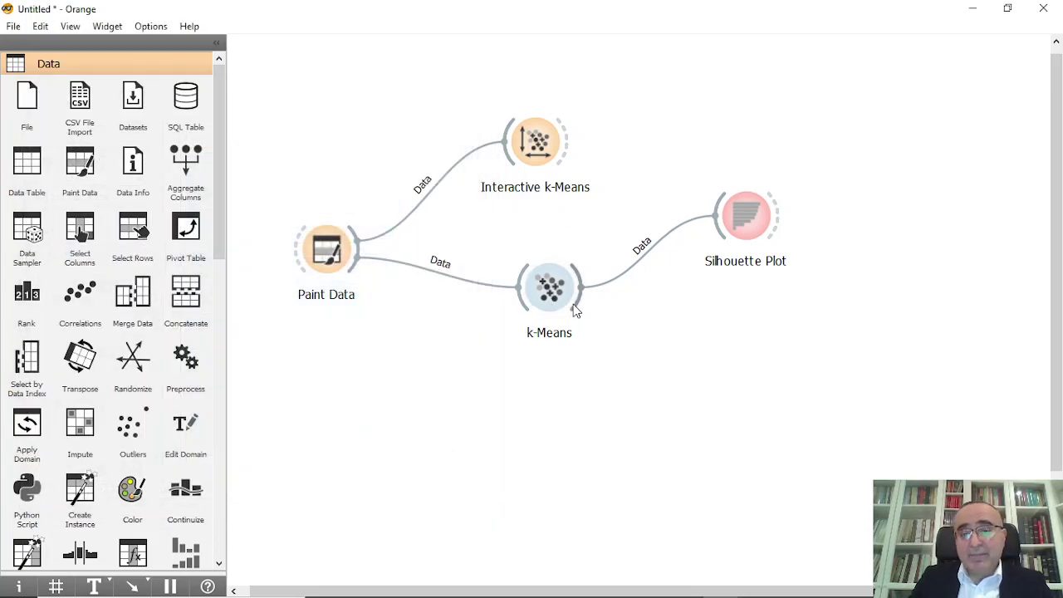
pyautogui.moveTo(584, 286); pyautogui.dragTo(761, 368)
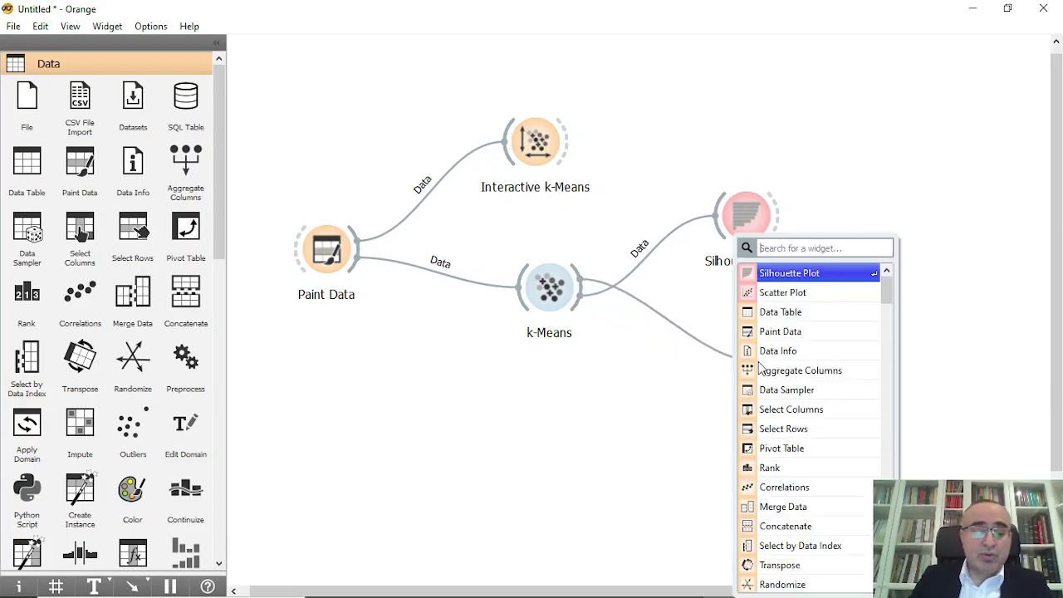
# - Add a Scatter Plot from k-Means with colour and shape both set to Cluster
pyautogui.write('sc')
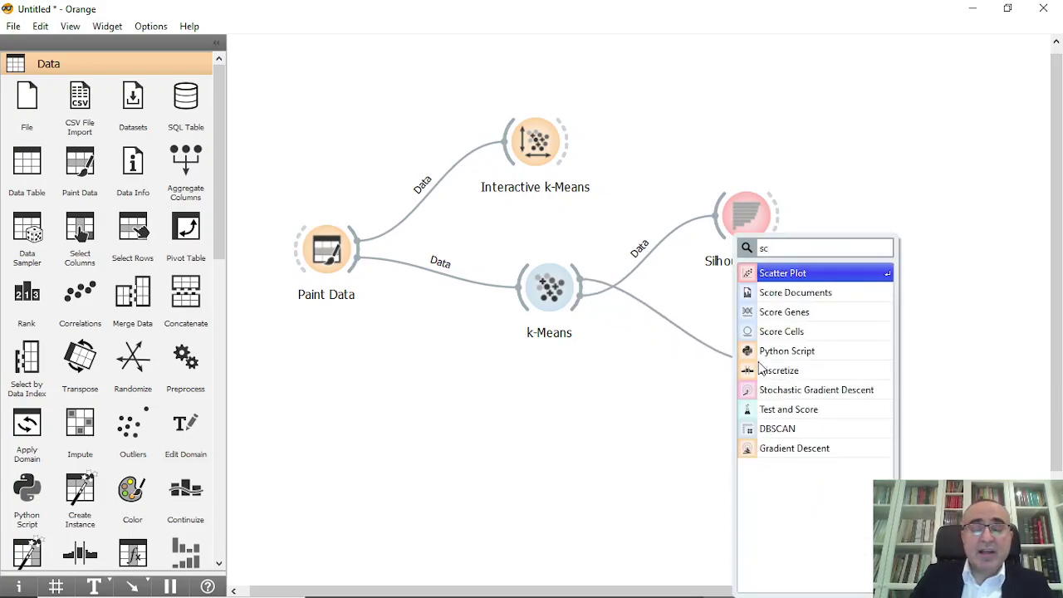
pyautogui.click(818, 273)
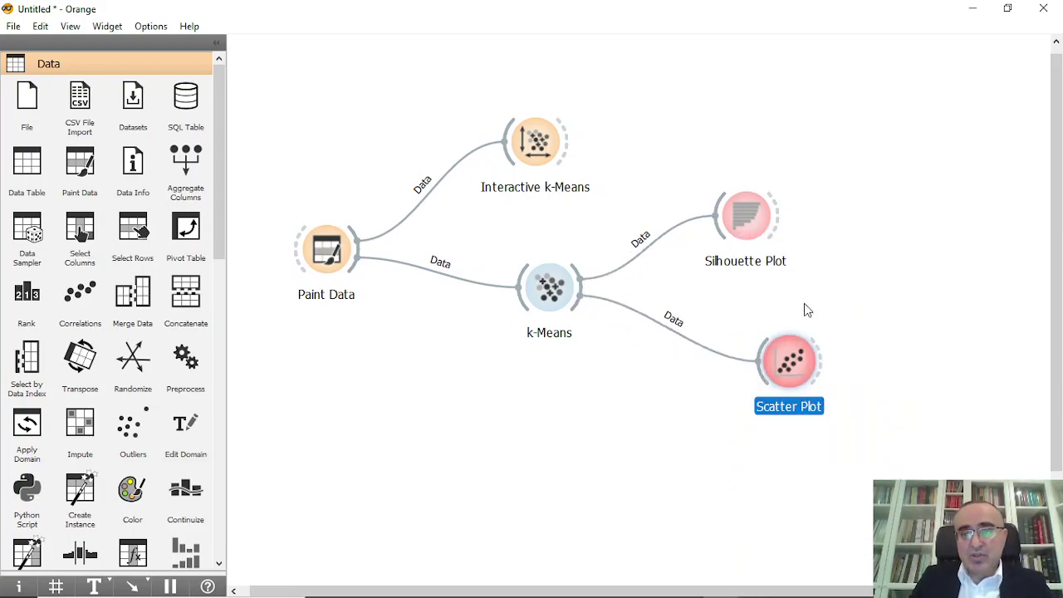
pyautogui.doubleClick(795, 375)
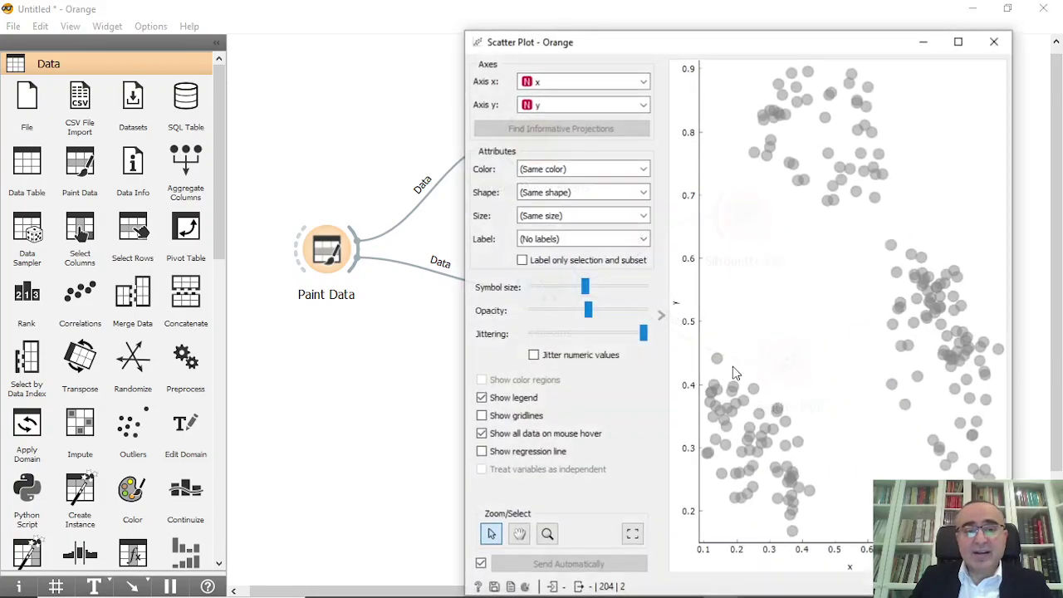
pyautogui.click(572, 171)
pyautogui.click(571, 217)
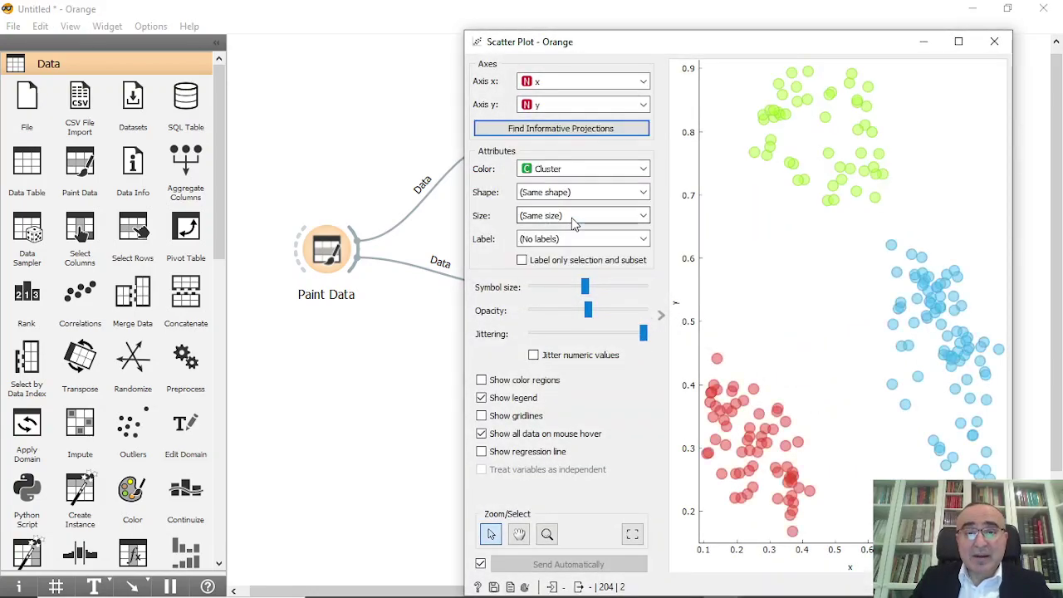
pyautogui.click(552, 196)
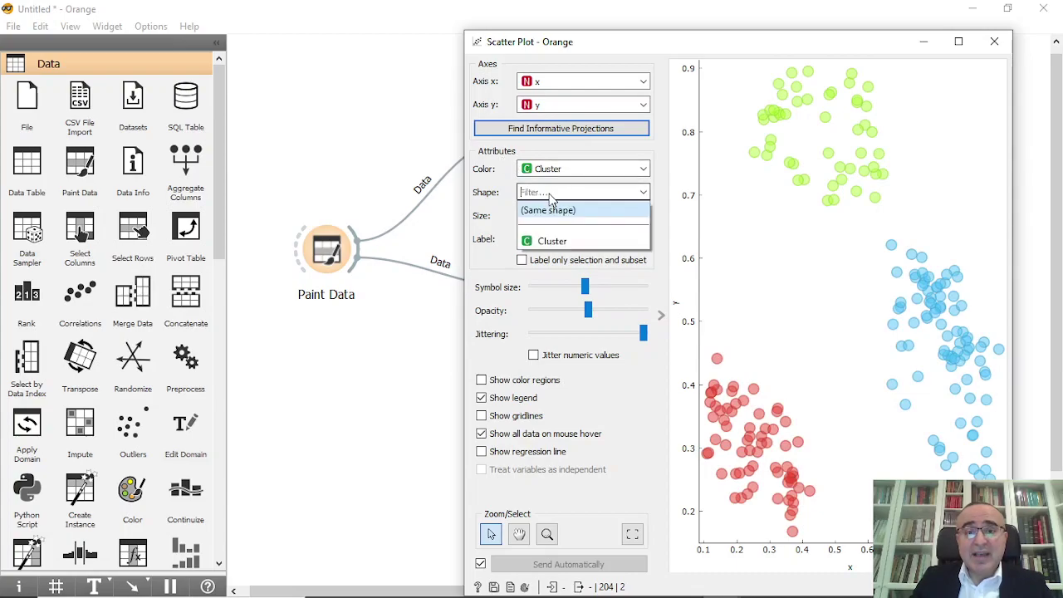
pyautogui.click(553, 241)
# - Enlarge the Scatter Plot window, then check the k-Means settings
pyautogui.moveTo(815, 58); pyautogui.dragTo(719, 42)
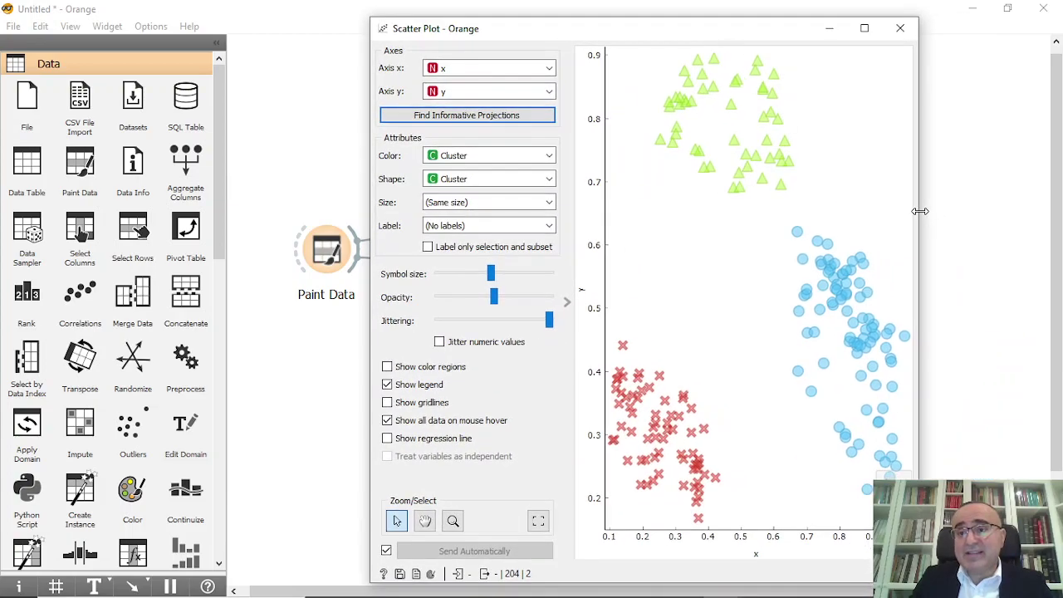
pyautogui.moveTo(919, 211); pyautogui.dragTo(1027, 204)
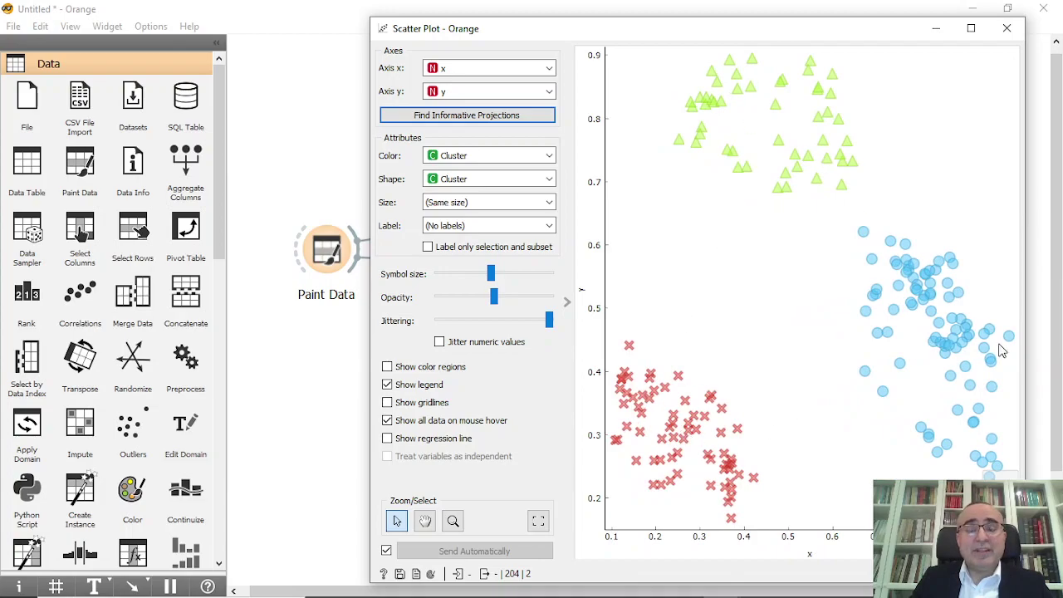
pyautogui.click(1006, 30)
pyautogui.doubleClick(558, 291)
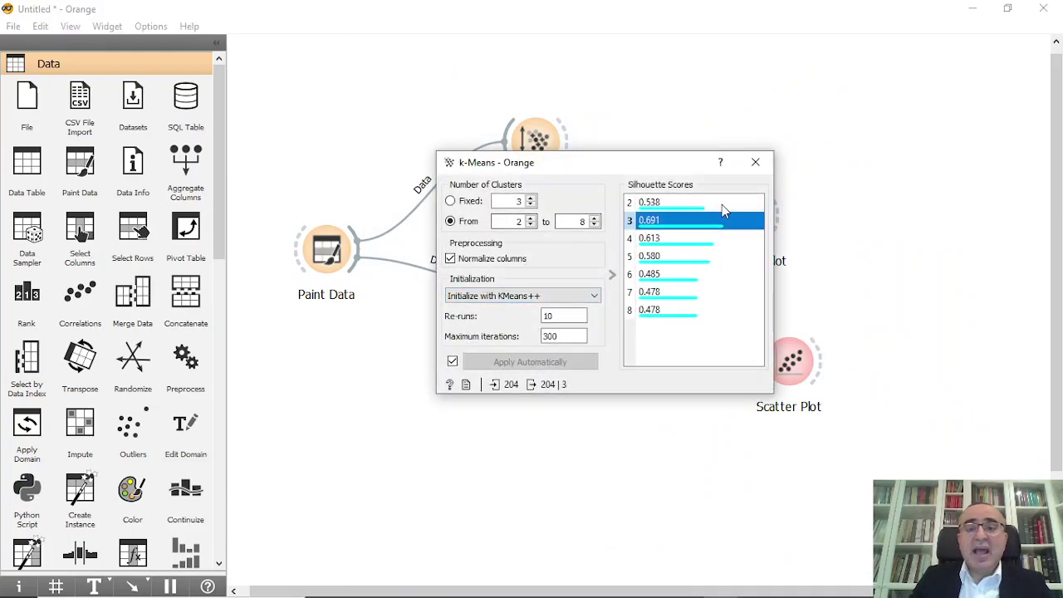
pyautogui.click(754, 161)
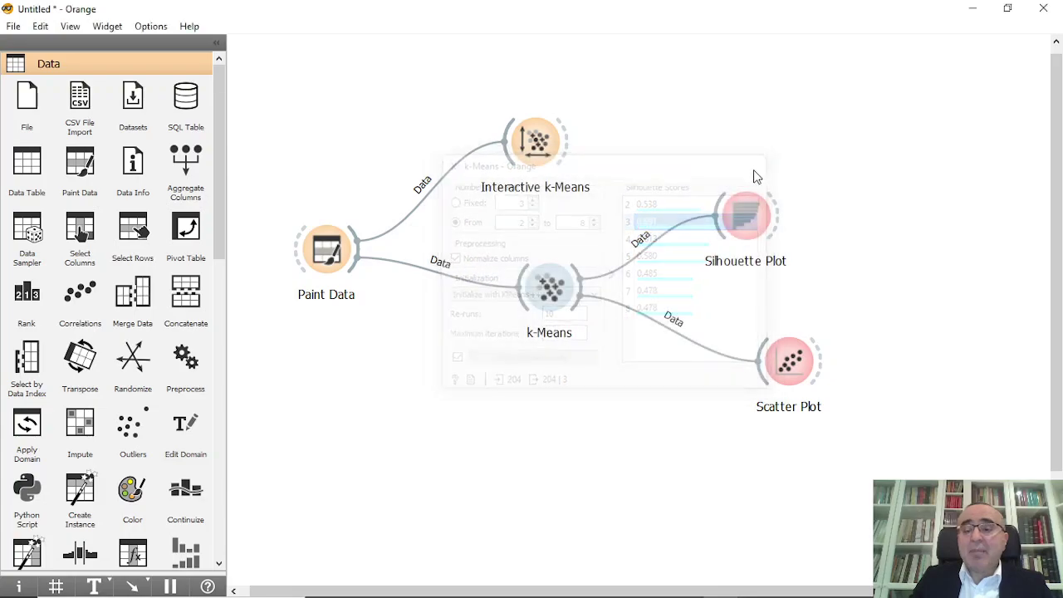
# - Turn on Show color regions in the Scatter Plot
pyautogui.doubleClick(799, 378)
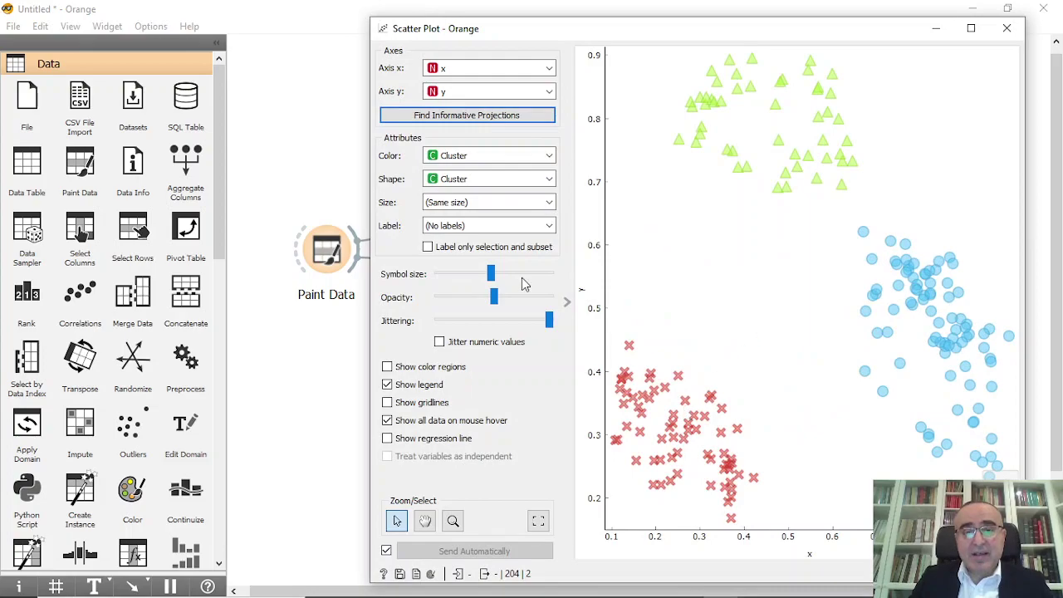
pyautogui.click(387, 367)
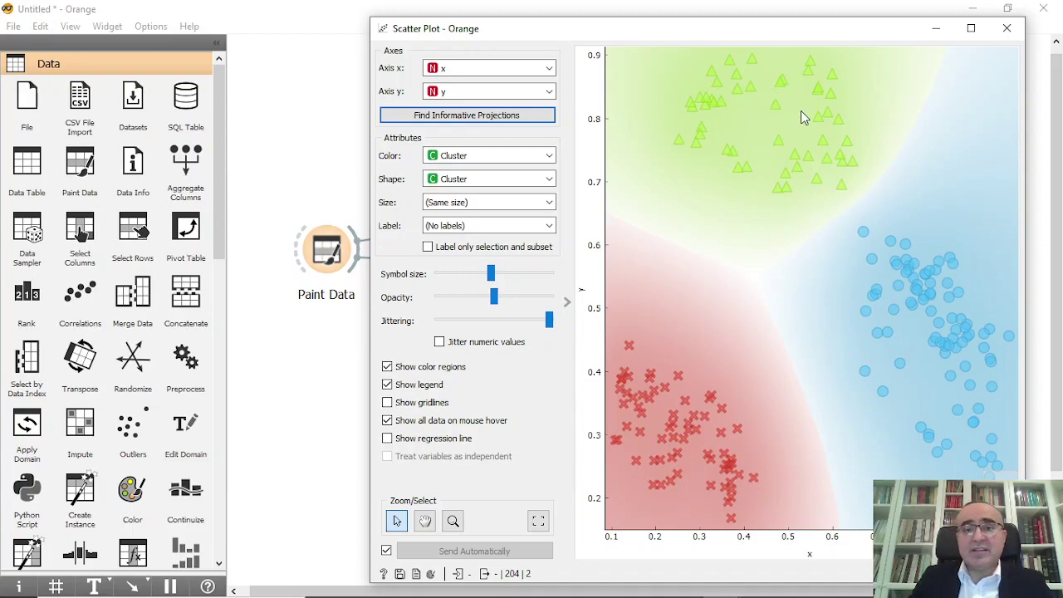
pyautogui.scroll(2, 767, 249)
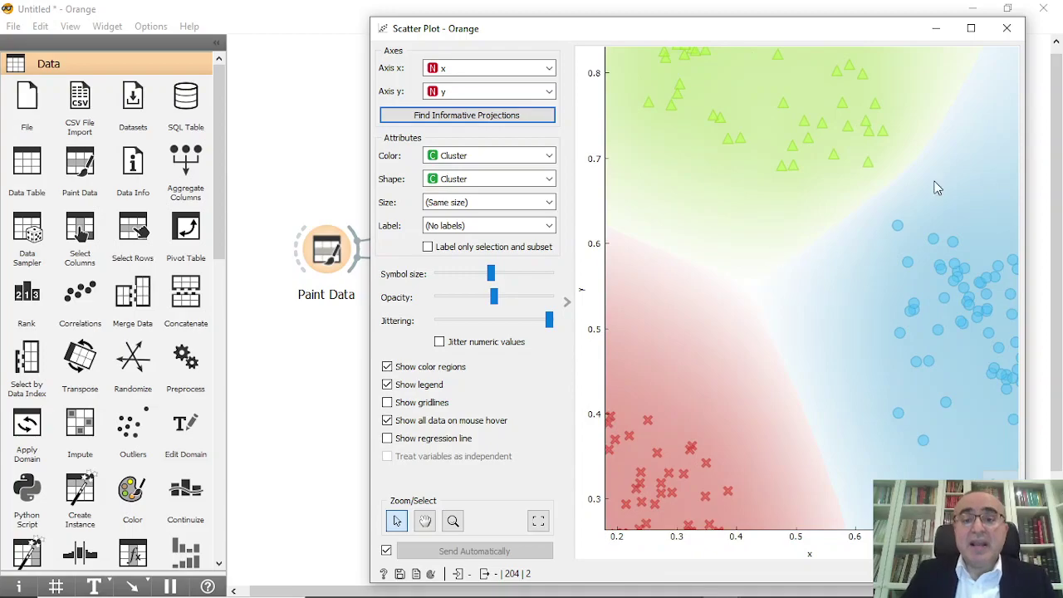
pyautogui.click(1007, 30)
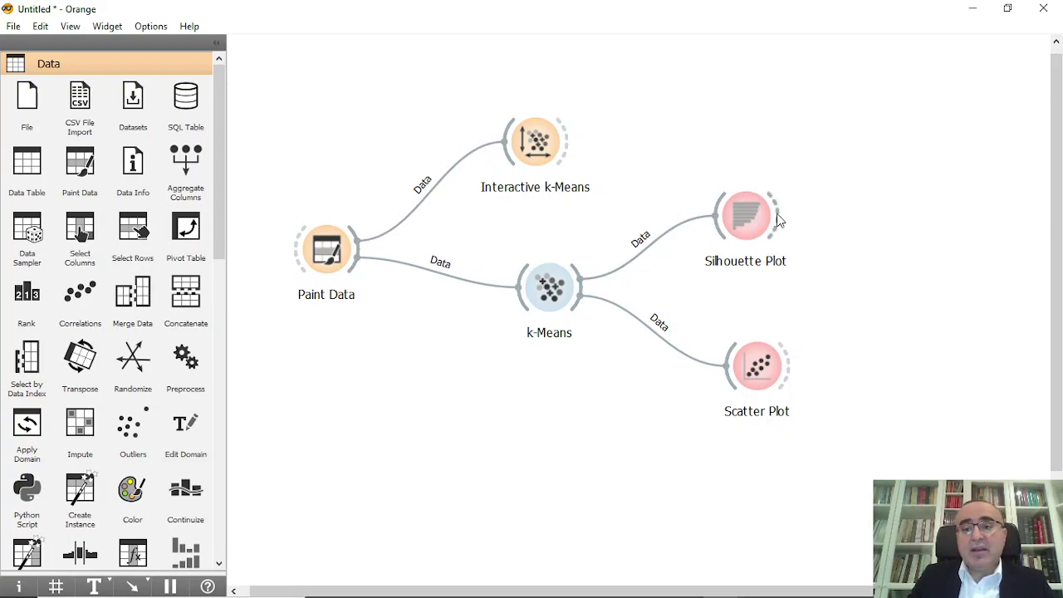
pyautogui.moveTo(779, 219); pyautogui.dragTo(887, 224)
# - Add a Data Table from Silhouette Plot and view 51 selected silhouette rows
pyautogui.write('dat')
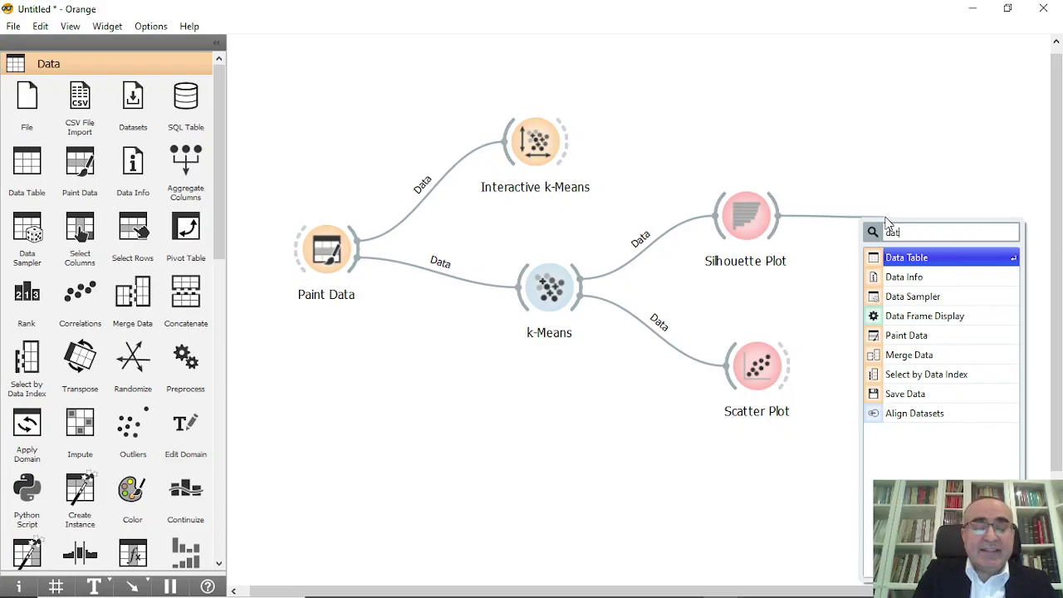
pyautogui.click(924, 258)
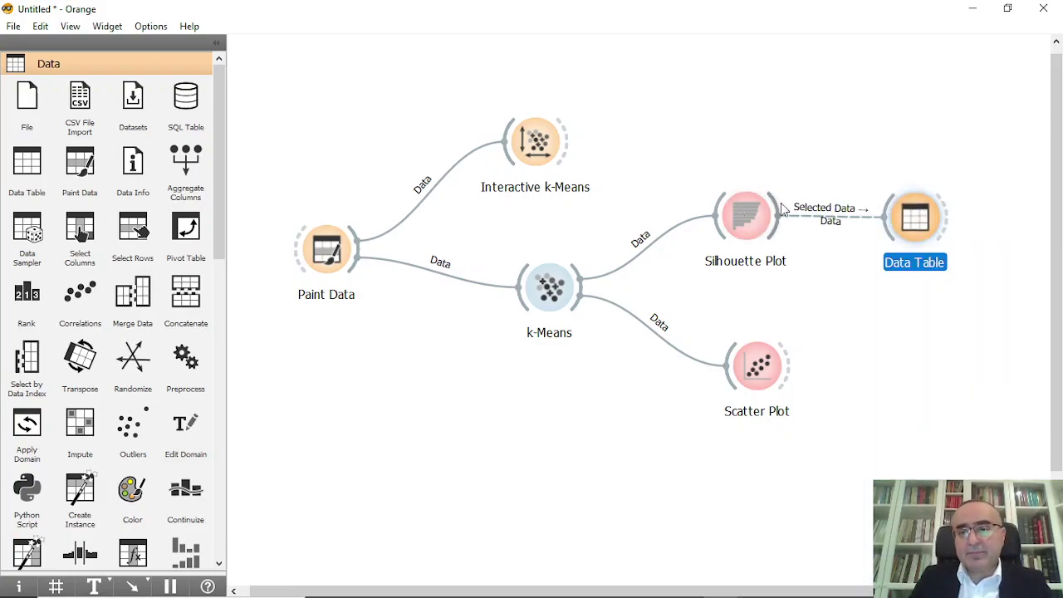
pyautogui.doubleClick(755, 212)
pyautogui.moveTo(308, 176); pyautogui.dragTo(325, 373)
pyautogui.doubleClick(917, 239)
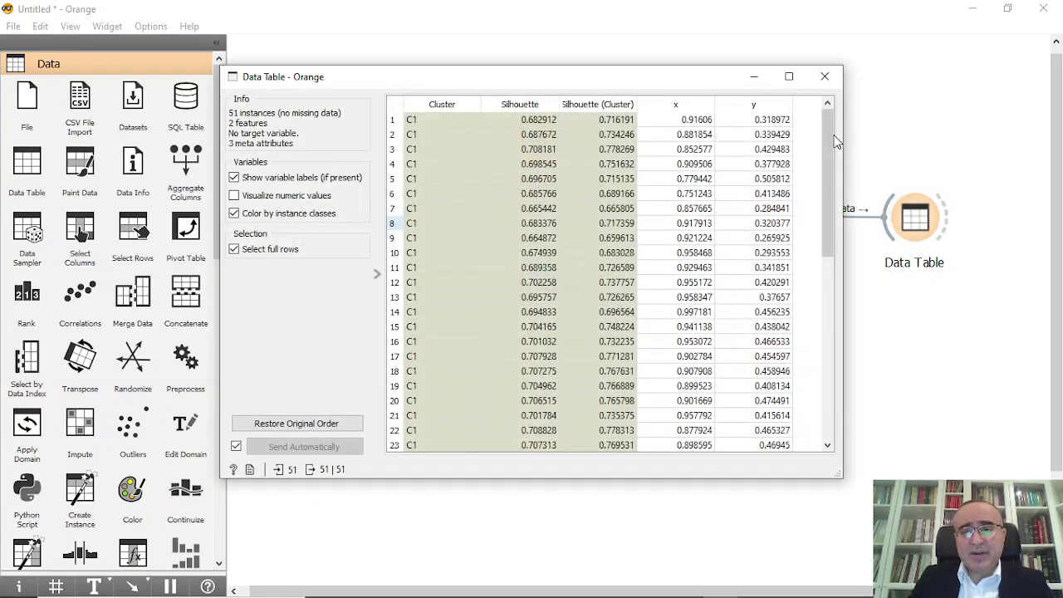
pyautogui.moveTo(837, 141); pyautogui.dragTo(828, 84)
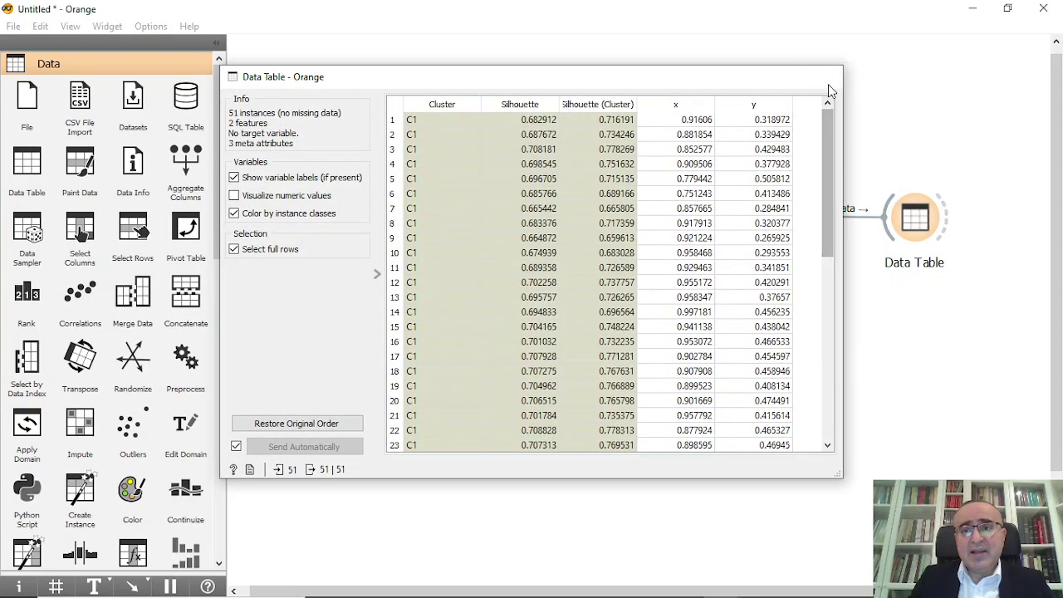
pyautogui.click(829, 77)
# - Reselect silhouette bars, including a single row, and close the Silhouette Plot
pyautogui.doubleClick(745, 219)
pyautogui.click(300, 245)
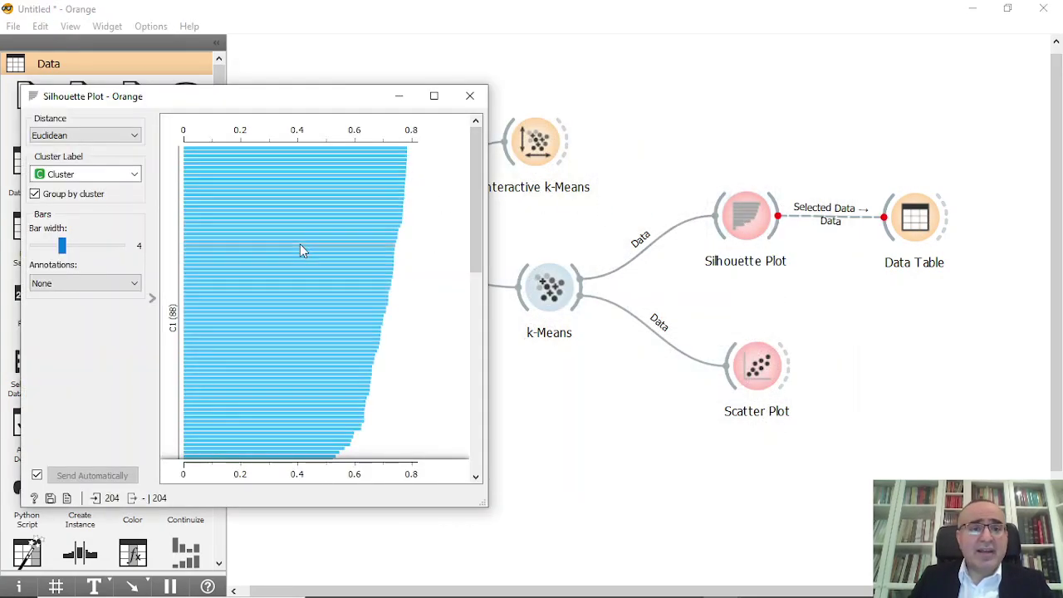
pyautogui.moveTo(300, 244); pyautogui.dragTo(339, 543)
pyautogui.click(407, 323)
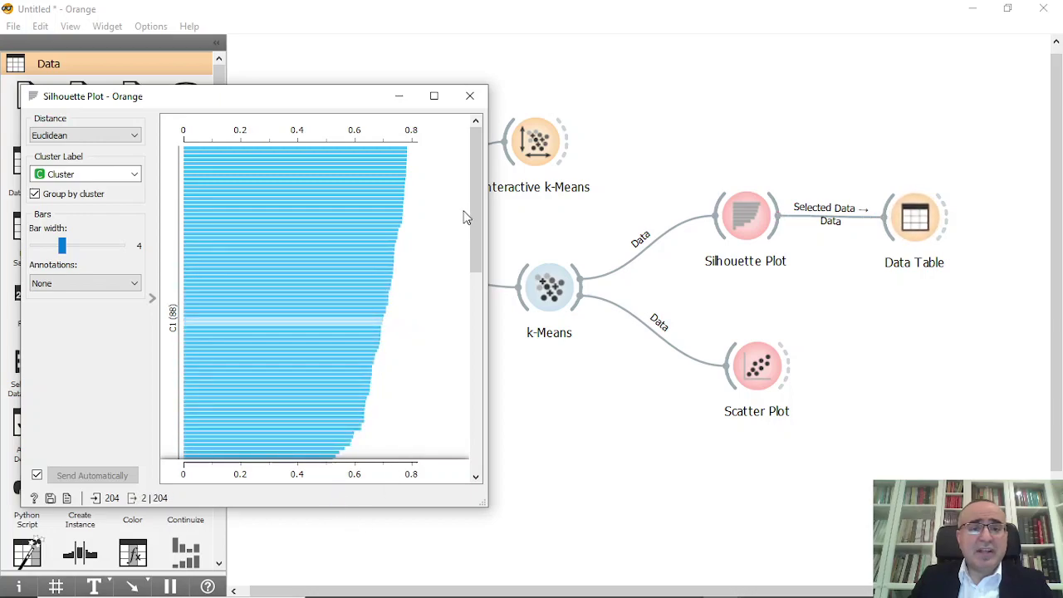
pyautogui.moveTo(477, 216)
pyautogui.mouseDown()
pyautogui.moveTo(467, 372)
pyautogui.moveTo(472, 202)
pyautogui.mouseUp()
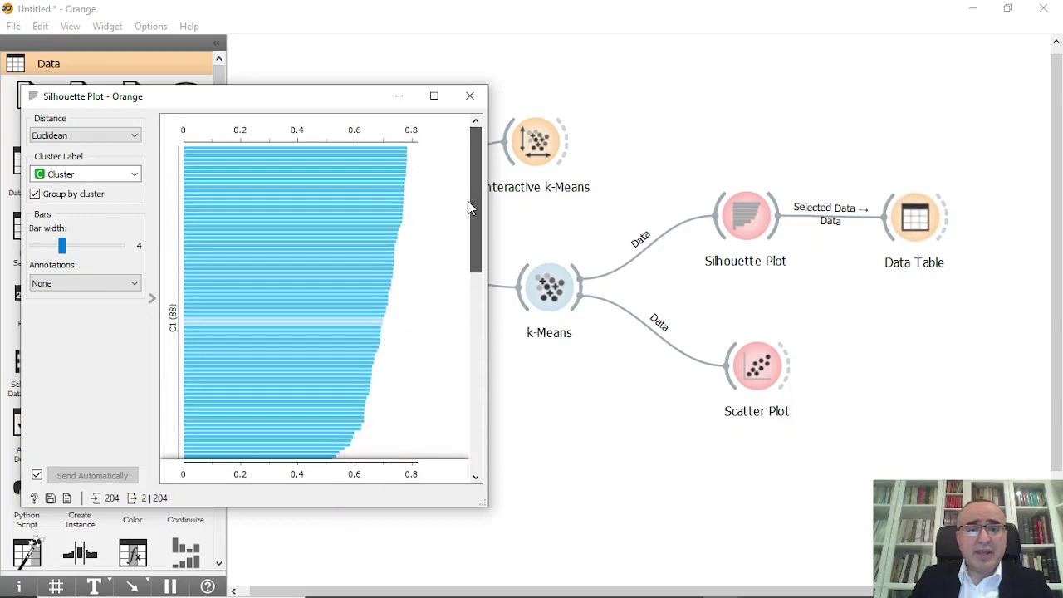
pyautogui.click(469, 98)
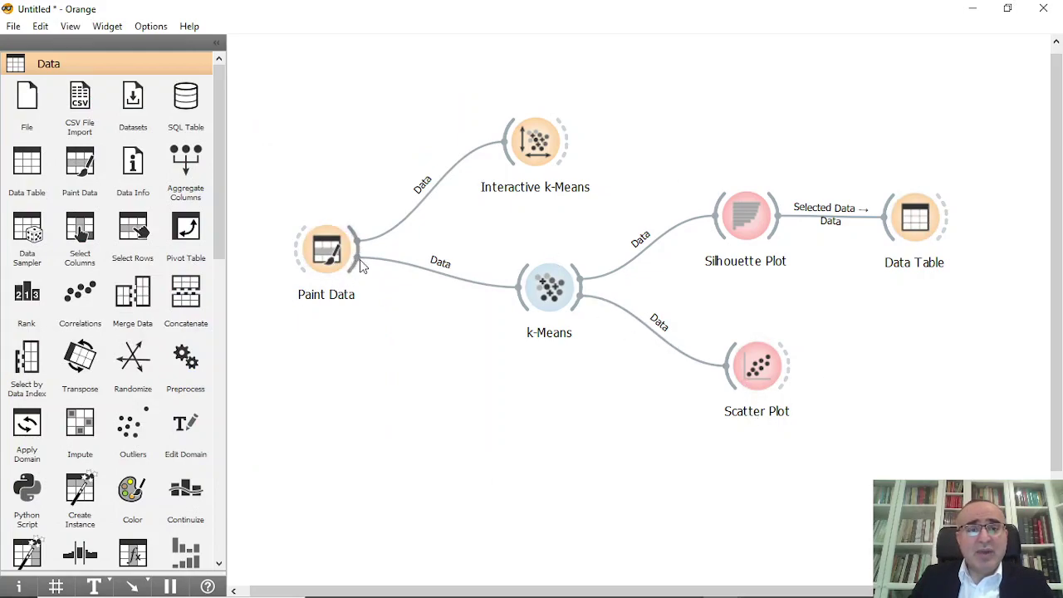
pyautogui.moveTo(359, 264)
pyautogui.mouseDown()
pyautogui.moveTo(363, 290)
pyautogui.moveTo(518, 421)
pyautogui.mouseUp()
# - Add a second Data Table from Paint Data listing the 204 x–y points
pyautogui.write('dat')
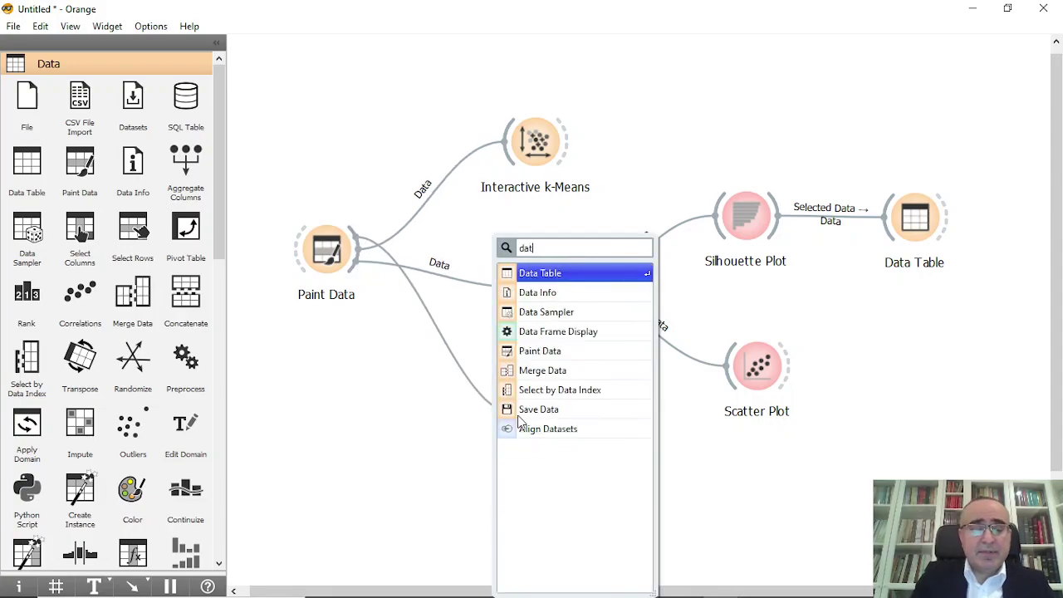
pyautogui.click(590, 276)
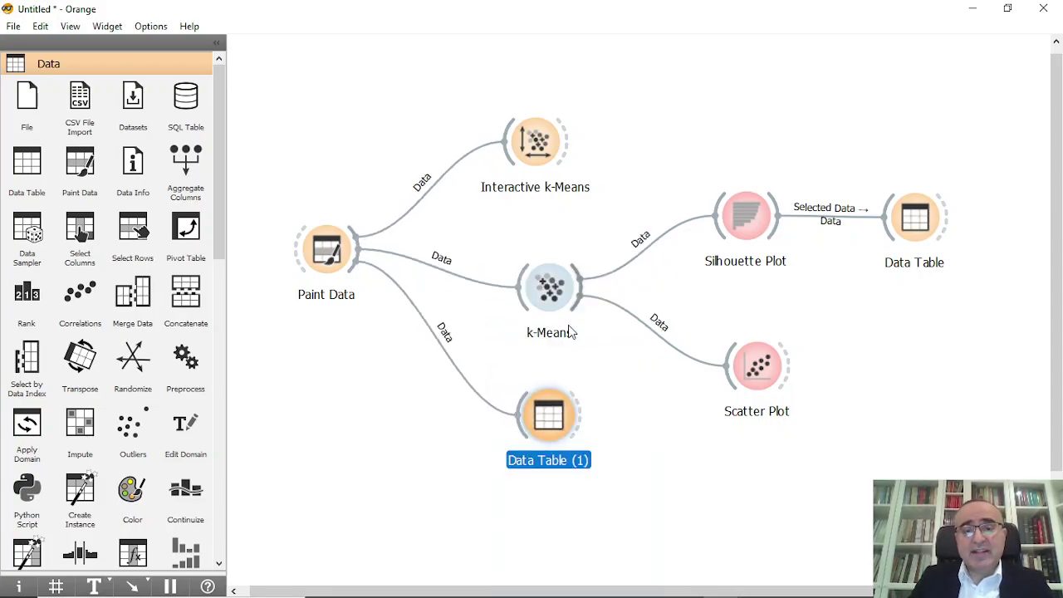
pyautogui.doubleClick(556, 417)
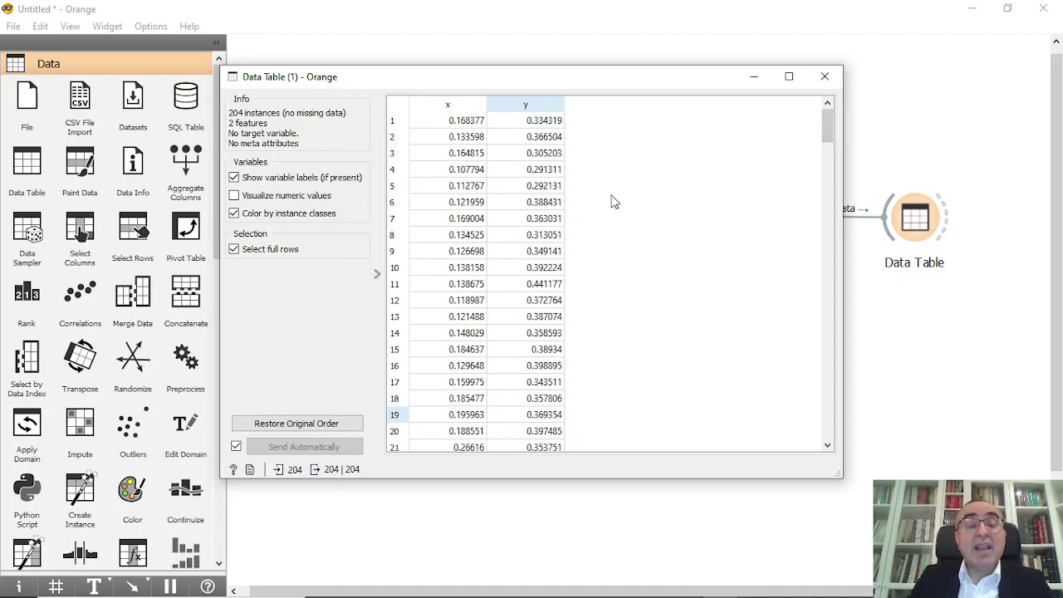
pyautogui.moveTo(828, 123); pyautogui.dragTo(843, 461)
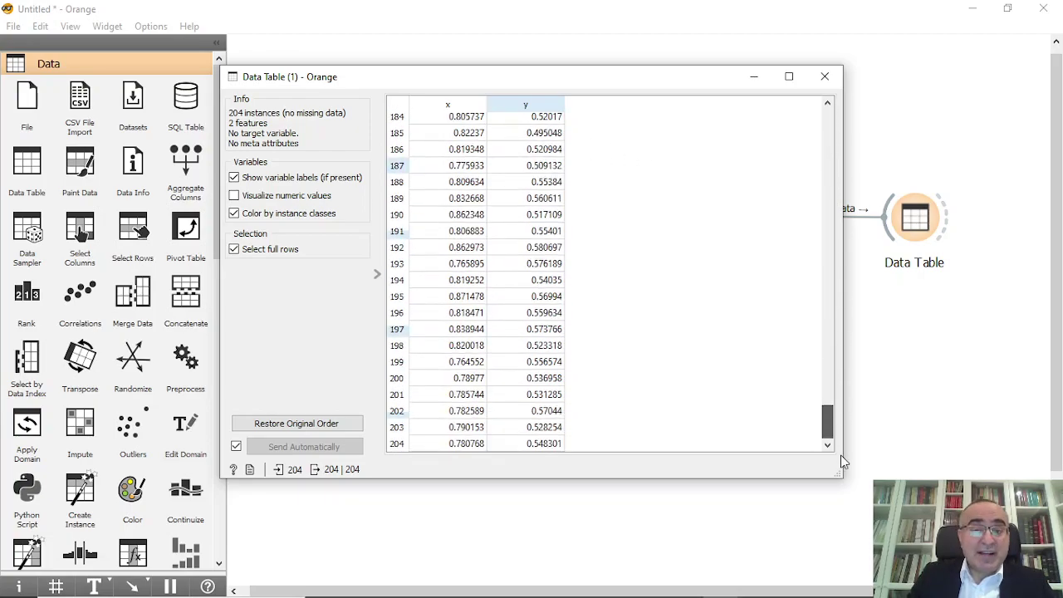
pyautogui.moveTo(843, 461); pyautogui.dragTo(831, 112)
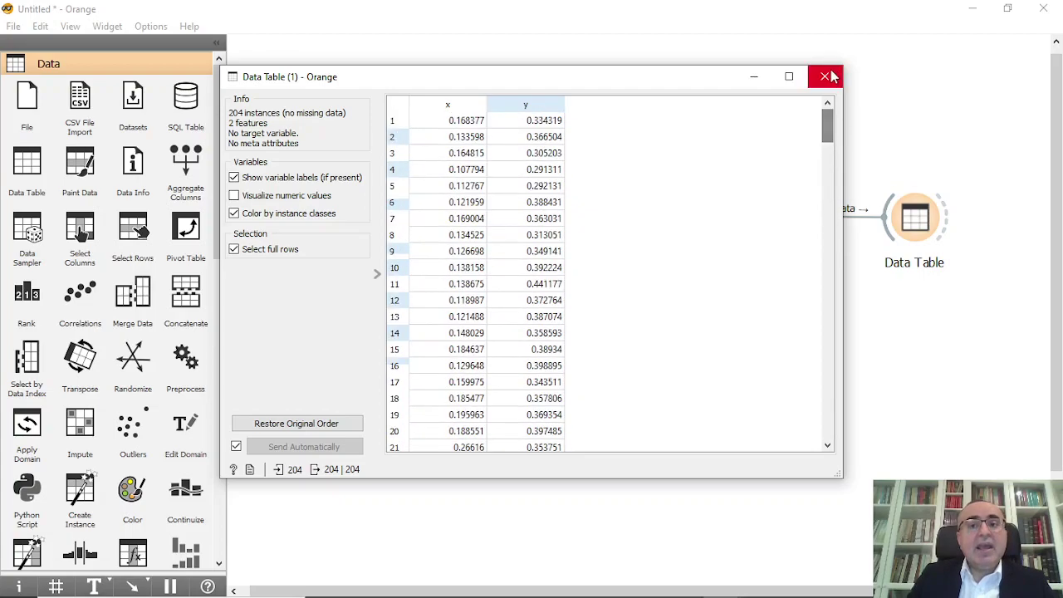
pyautogui.click(825, 76)
pyautogui.doubleClick(736, 352)
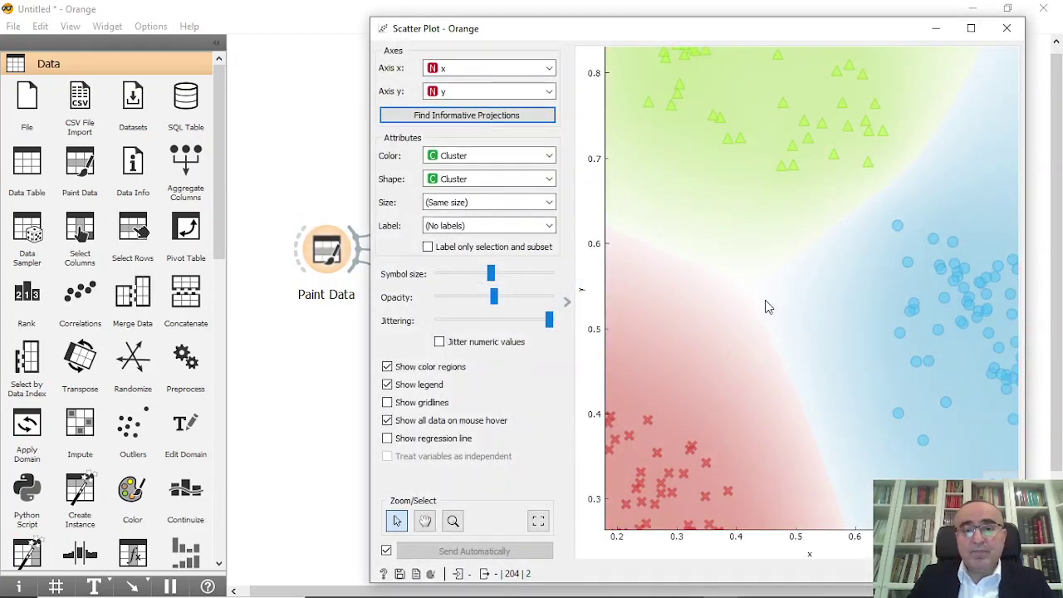
# - Fix k-Means at 2 clusters and inspect the result in the Scatter Plot
pyautogui.click(1006, 28)
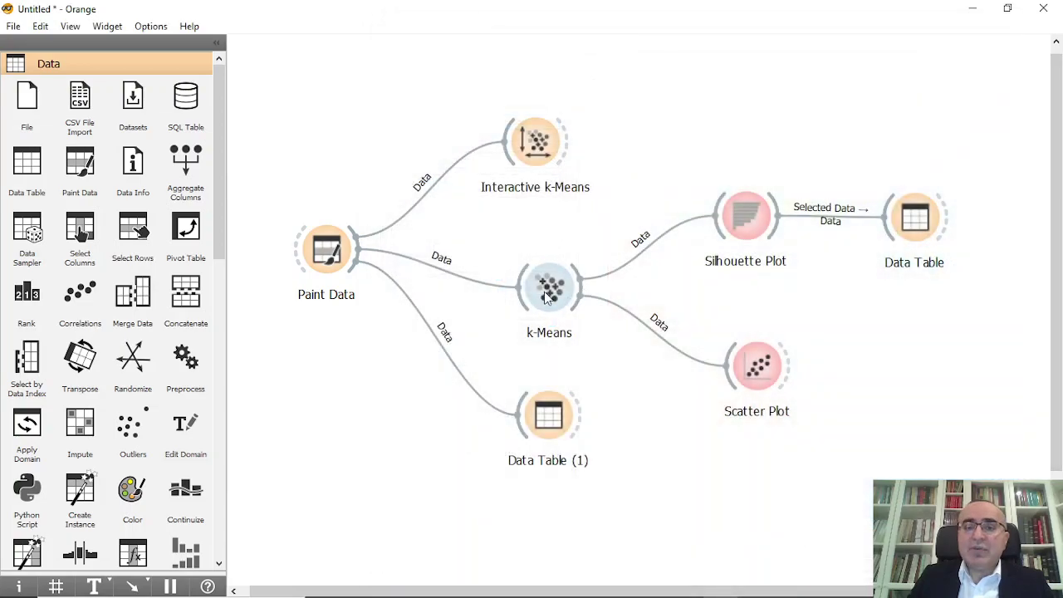
pyautogui.doubleClick(545, 297)
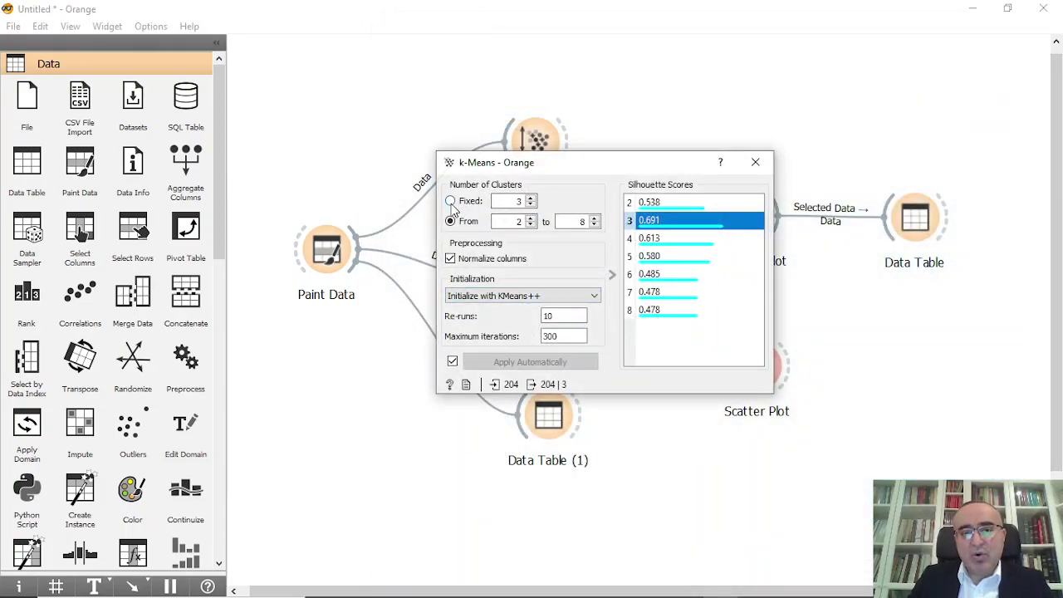
pyautogui.click(450, 201)
pyautogui.click(530, 204)
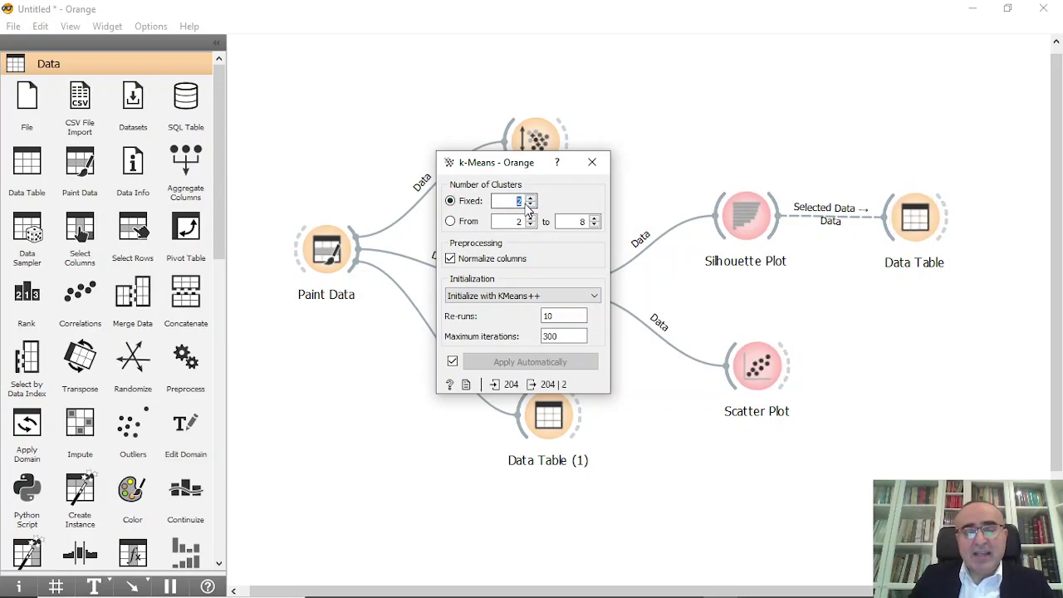
pyautogui.click(592, 162)
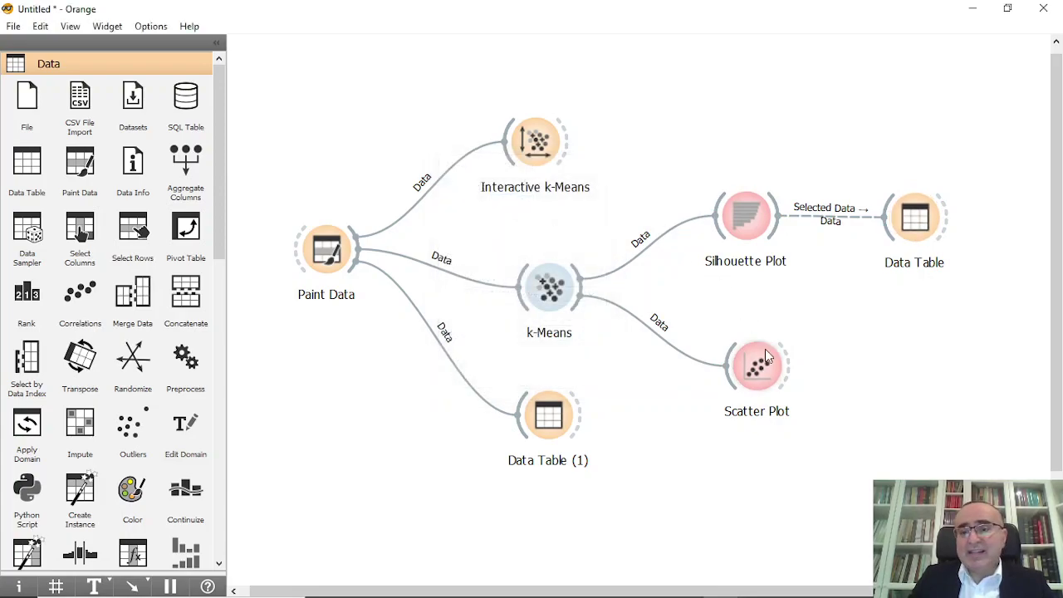
pyautogui.doubleClick(765, 367)
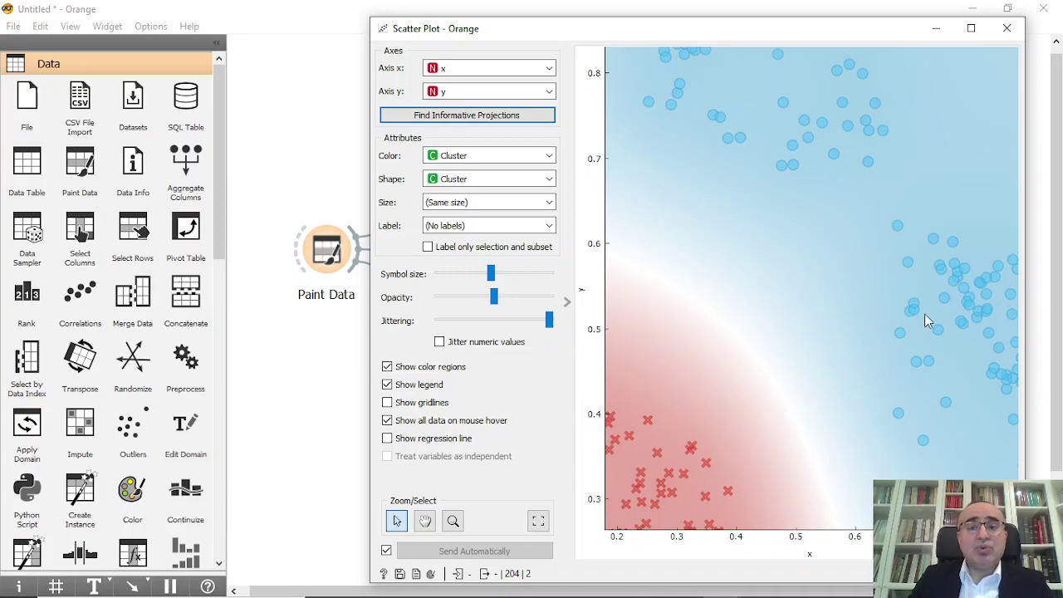
pyautogui.click(1006, 28)
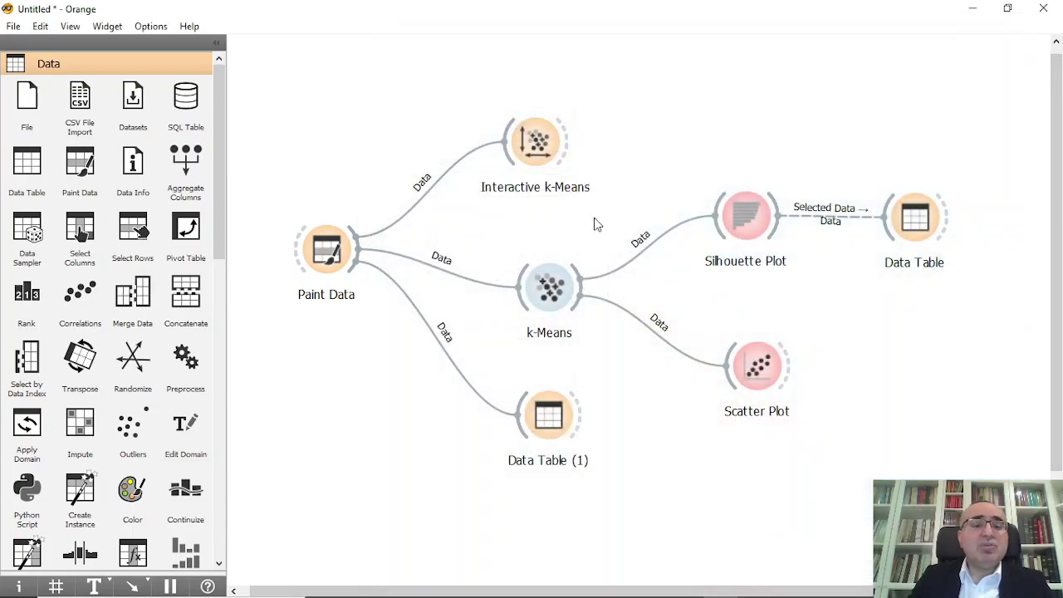
# - Return k-Means to From 2 to 8, settling on 3 clusters at 0.691
pyautogui.doubleClick(552, 304)
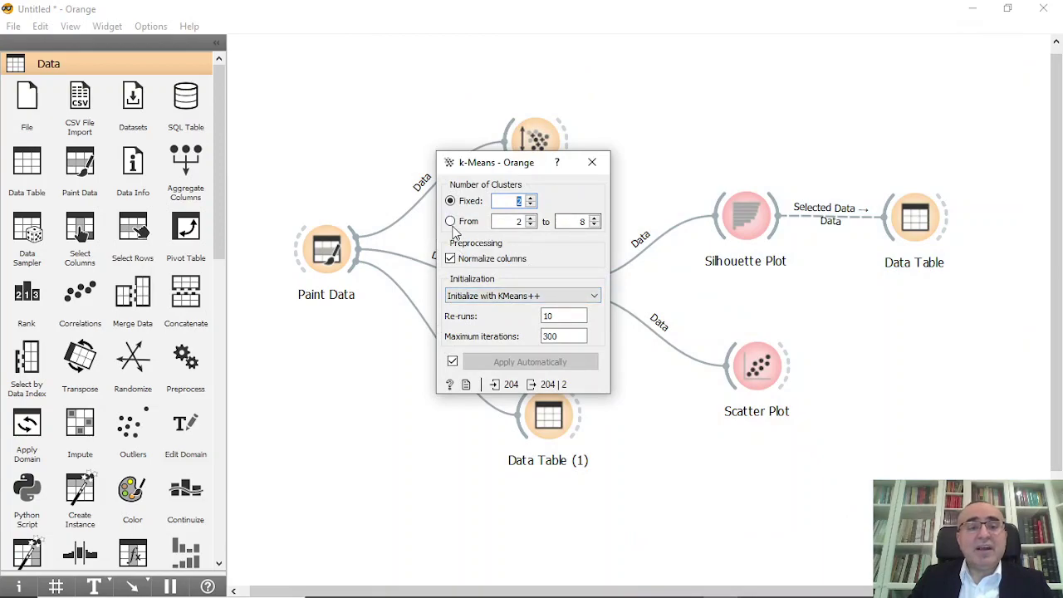
pyautogui.click(450, 221)
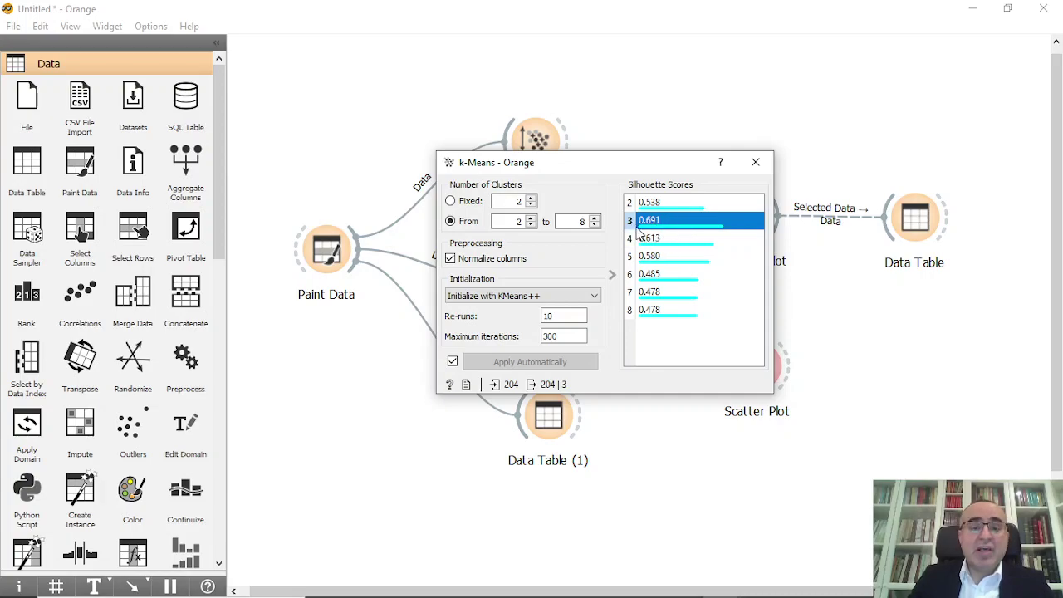
pyautogui.click(755, 162)
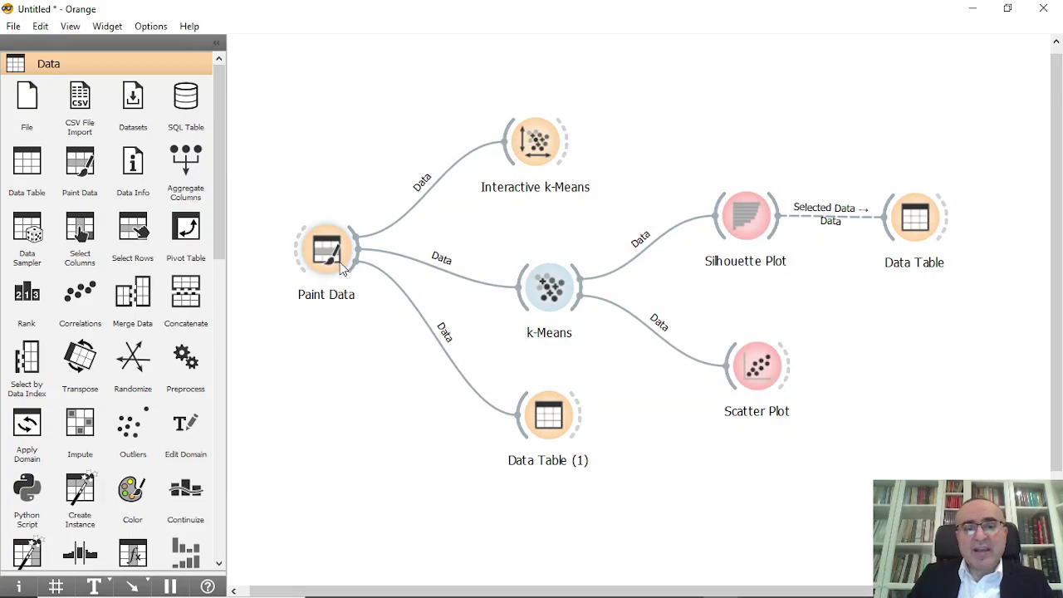
# - Add Save Data from Paint Data, save Painted data.xlsx, and nudge k-Means higher
pyautogui.moveTo(353, 276); pyautogui.dragTo(554, 530)
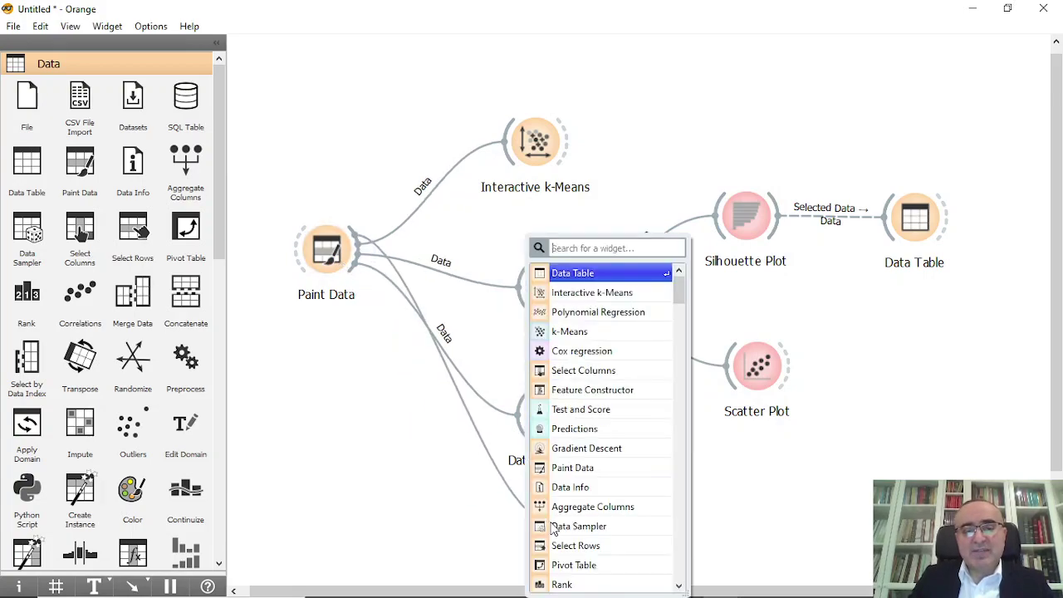
pyautogui.write('sav')
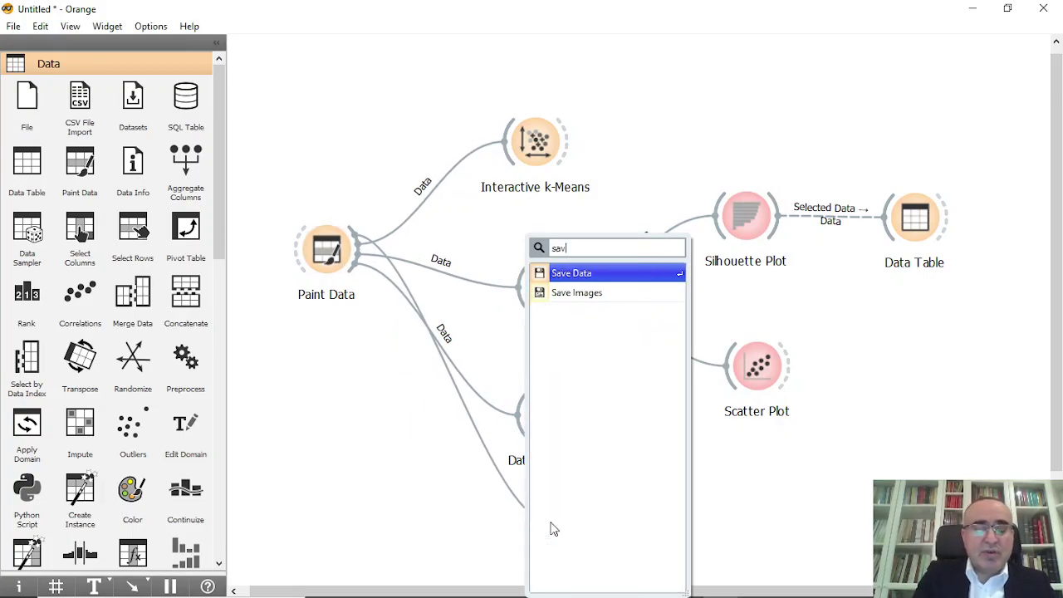
pyautogui.press('Return')
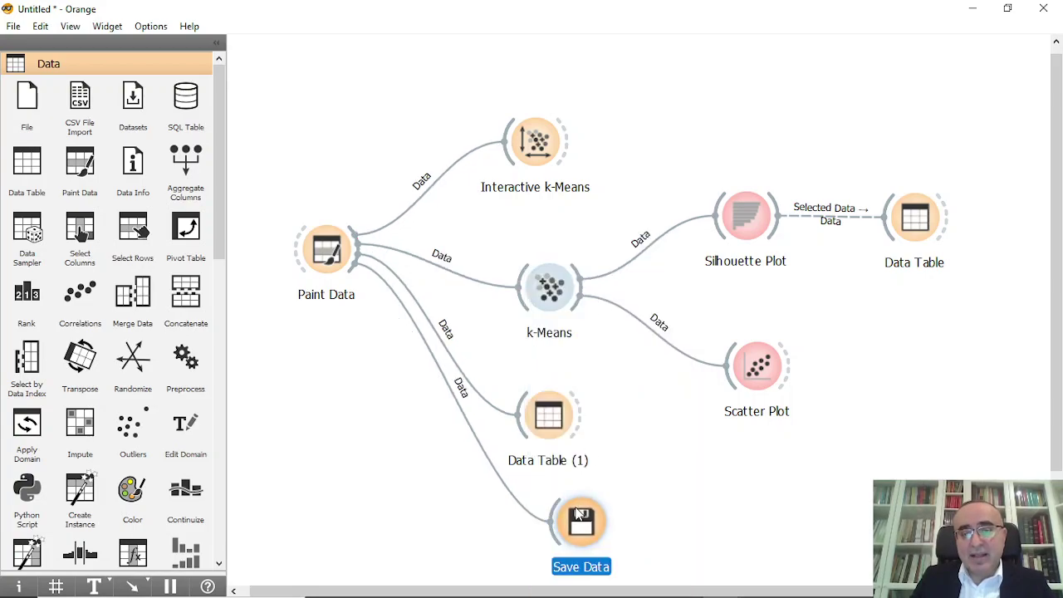
pyautogui.click(589, 332)
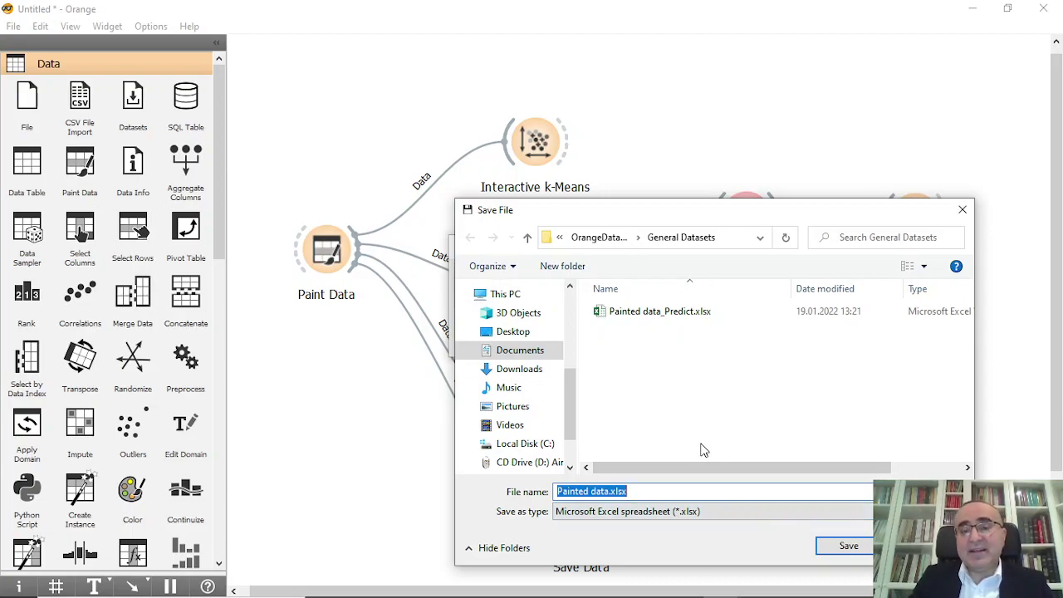
pyautogui.press('Return')
pyautogui.press('Escape')
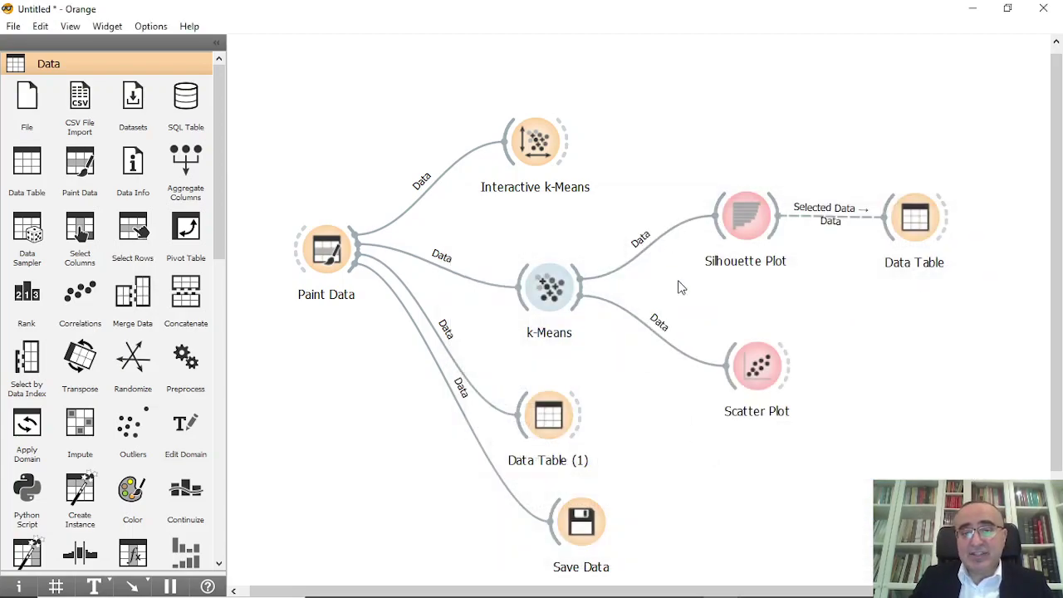
pyautogui.moveTo(556, 291); pyautogui.dragTo(546, 264)
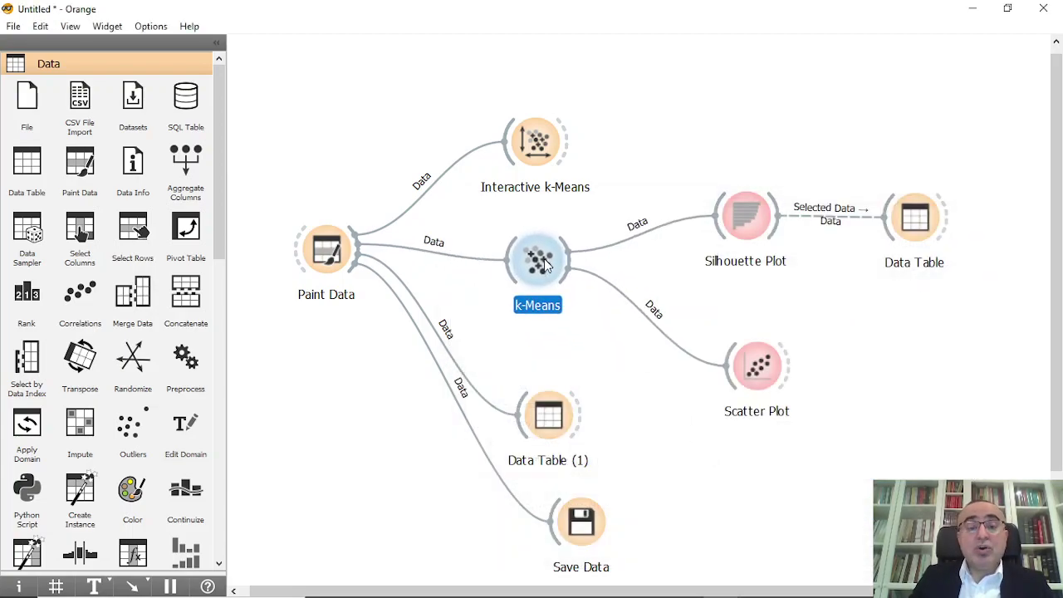
pyautogui.click(343, 259)
pyautogui.doubleClick(343, 259)
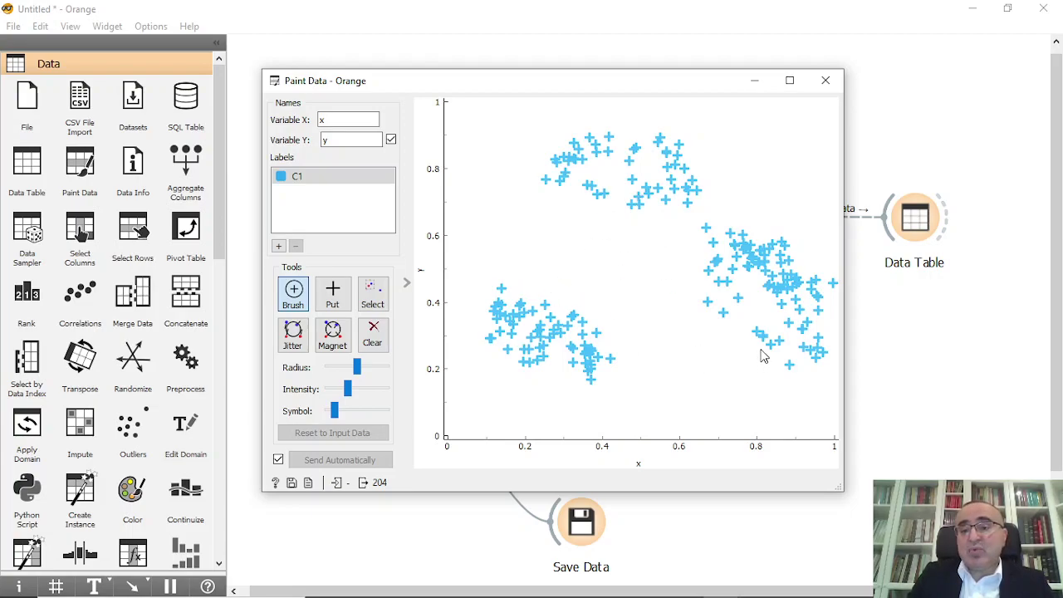
pyautogui.click(818, 83)
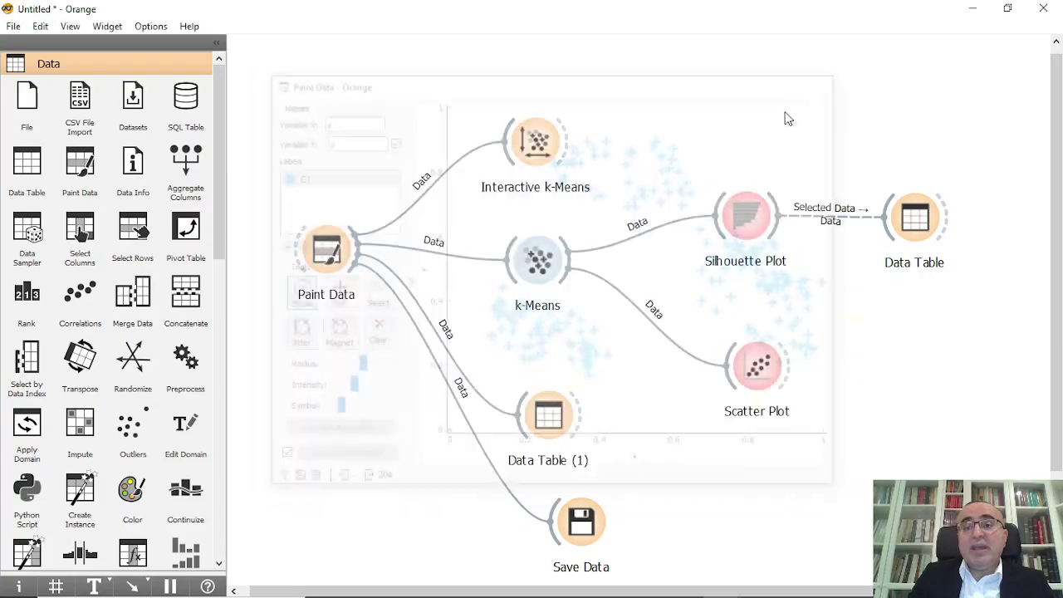
pyautogui.doubleClick(533, 274)
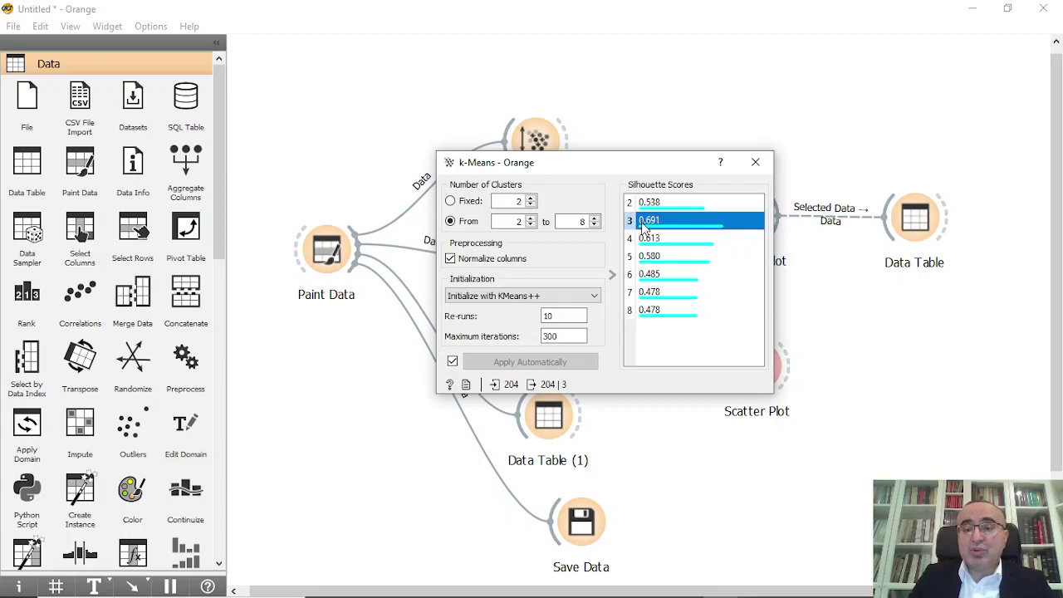
pyautogui.click(755, 165)
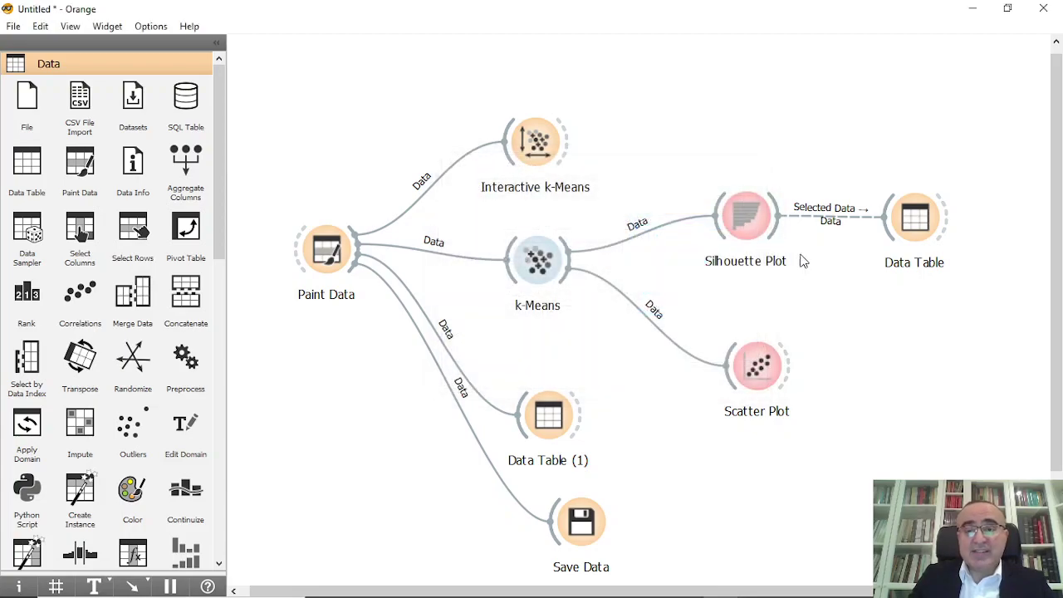
pyautogui.click(754, 223)
pyautogui.doubleClick(754, 222)
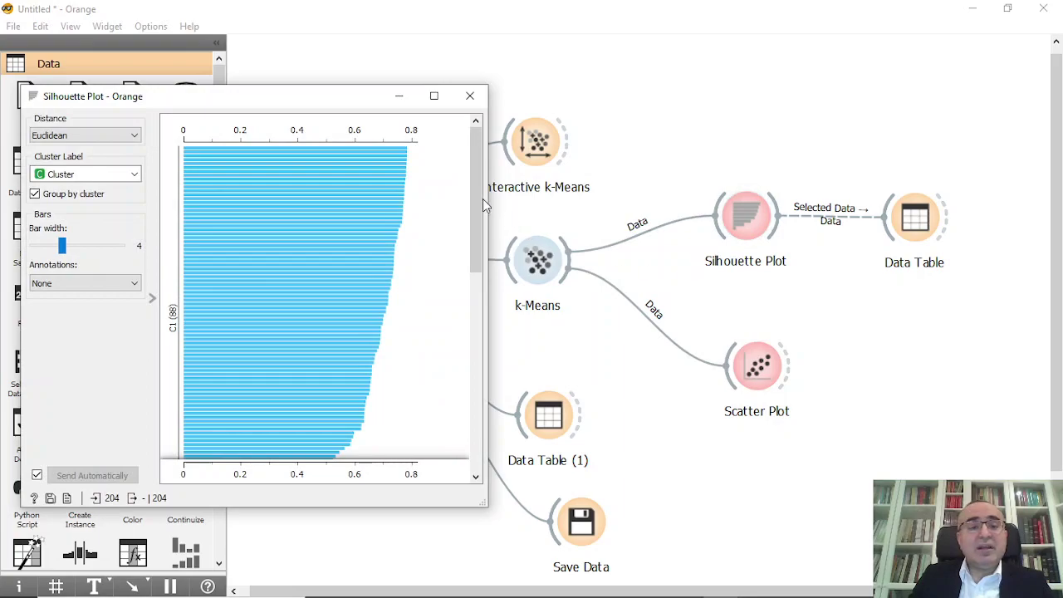
pyautogui.moveTo(480, 199)
pyautogui.mouseDown()
pyautogui.moveTo(503, 345)
pyautogui.moveTo(497, 432)
pyautogui.moveTo(498, 200)
pyautogui.mouseUp()
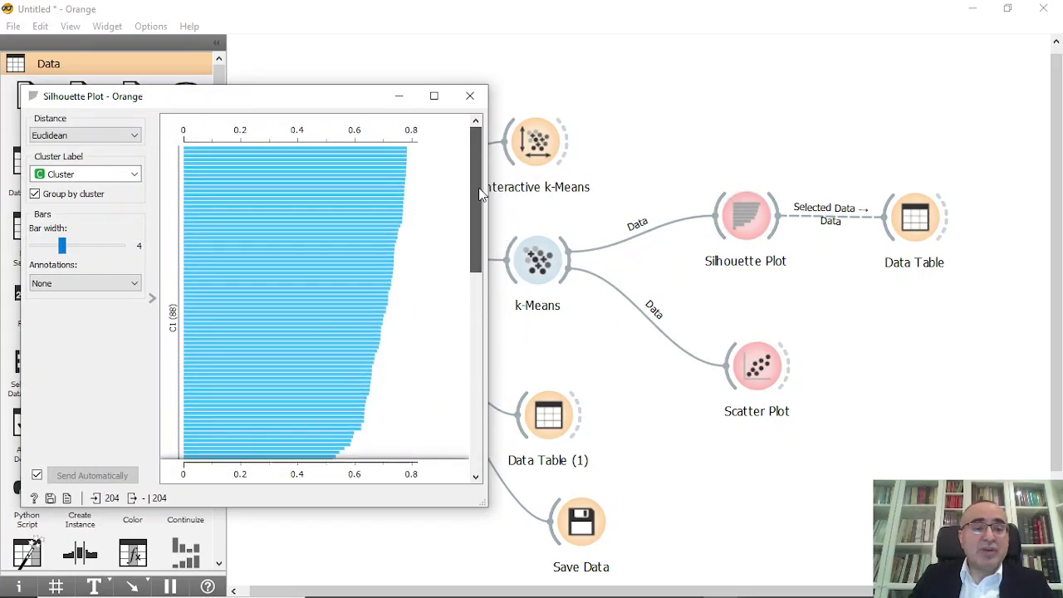
pyautogui.click(471, 96)
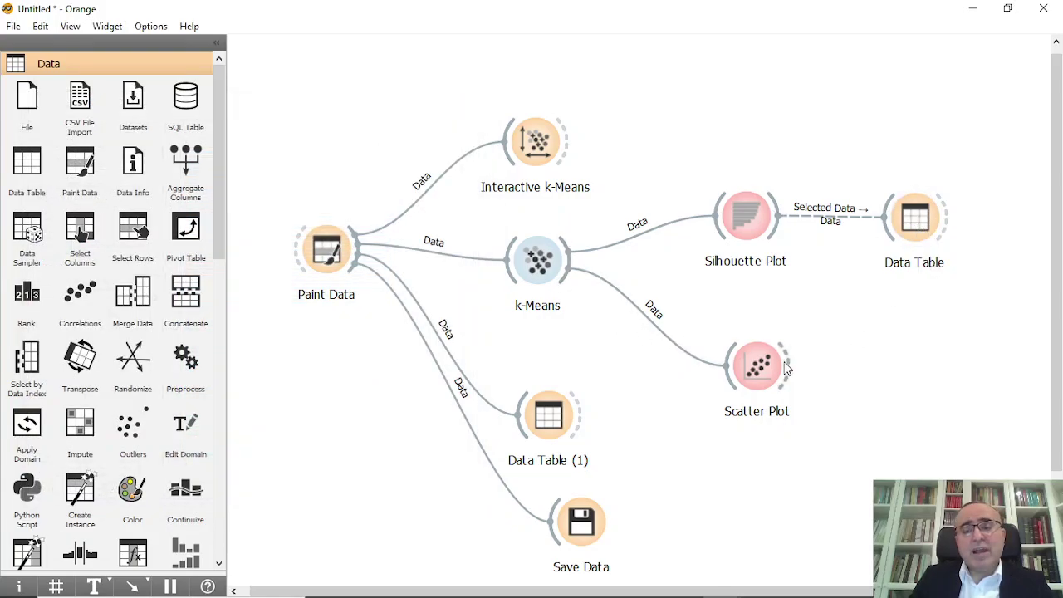
pyautogui.doubleClick(756, 365)
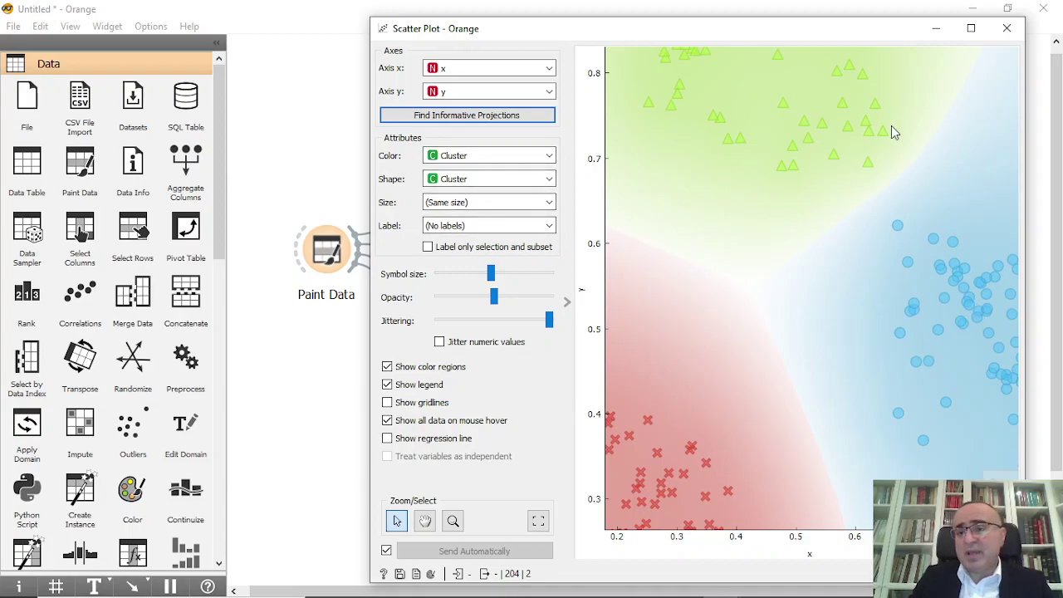
pyautogui.click(1007, 29)
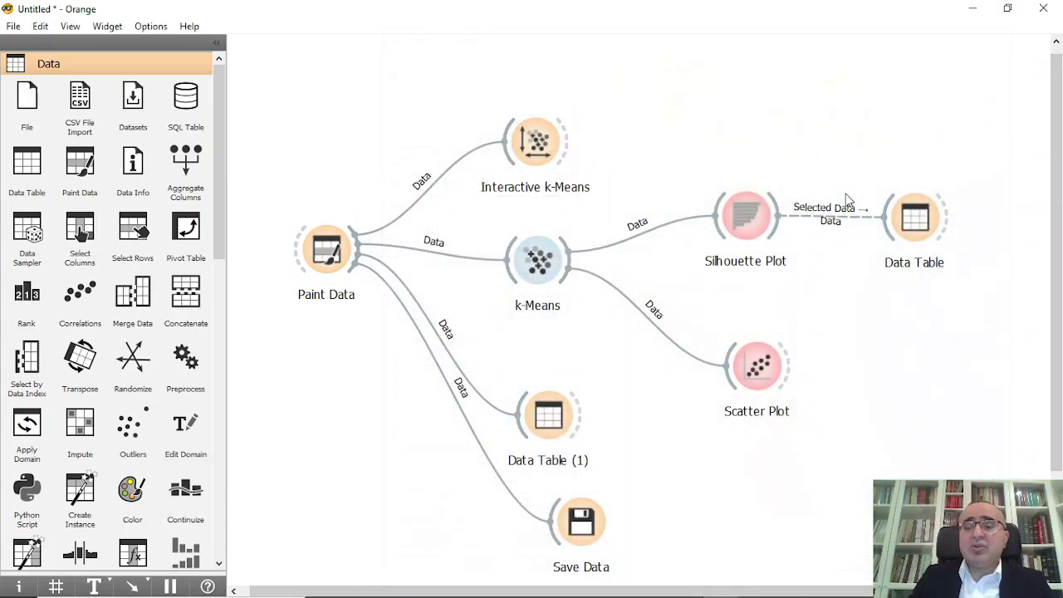
# - Present PowerPoint slide 7, the 'End of the lesson – Thank You' page, full screen
pyautogui.click(760, 582)
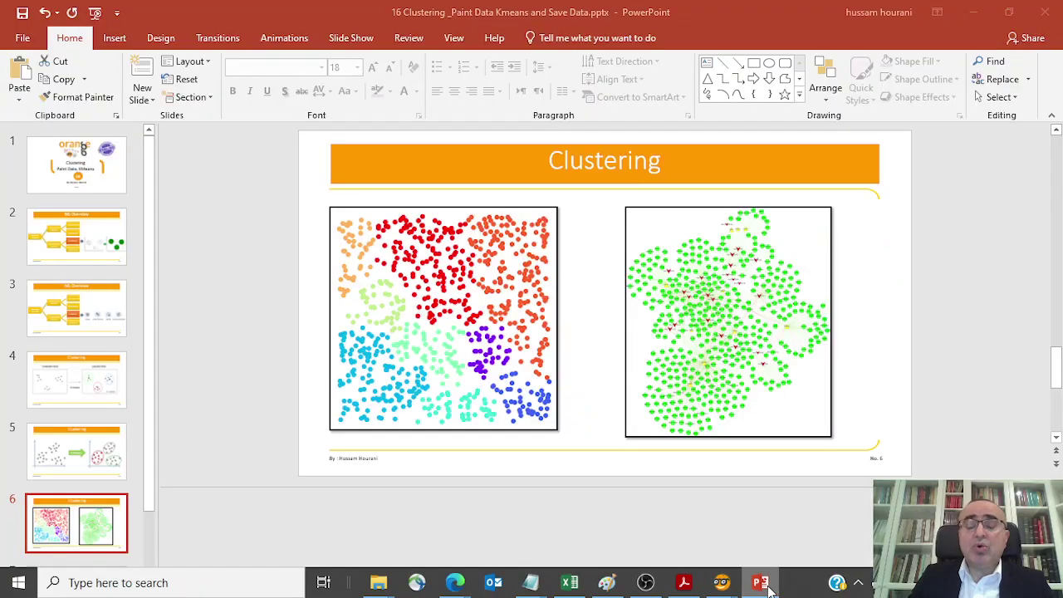
pyautogui.scroll(-2, 96, 553)
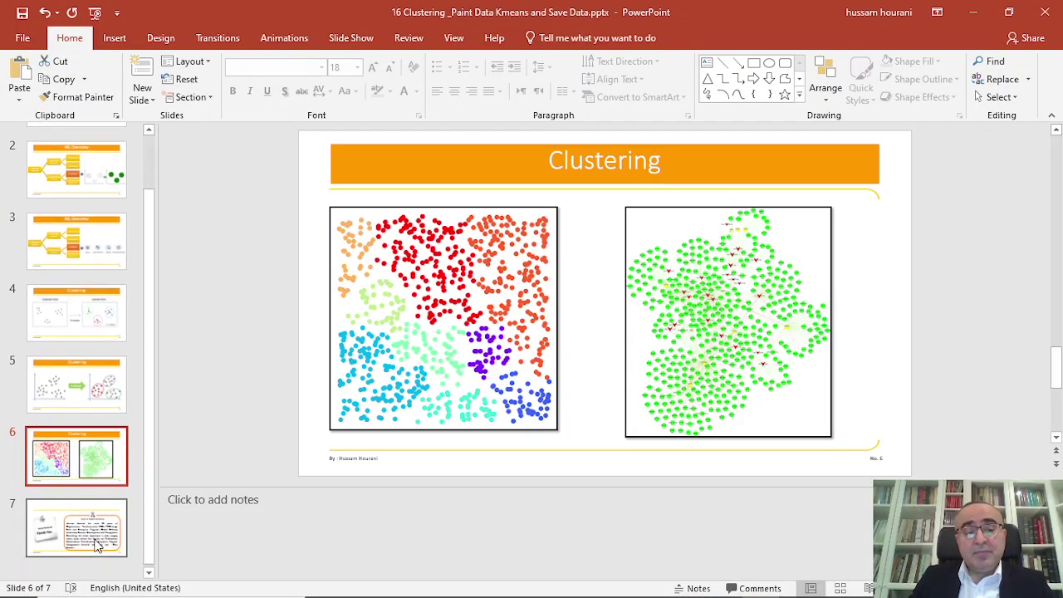
pyautogui.click(83, 527)
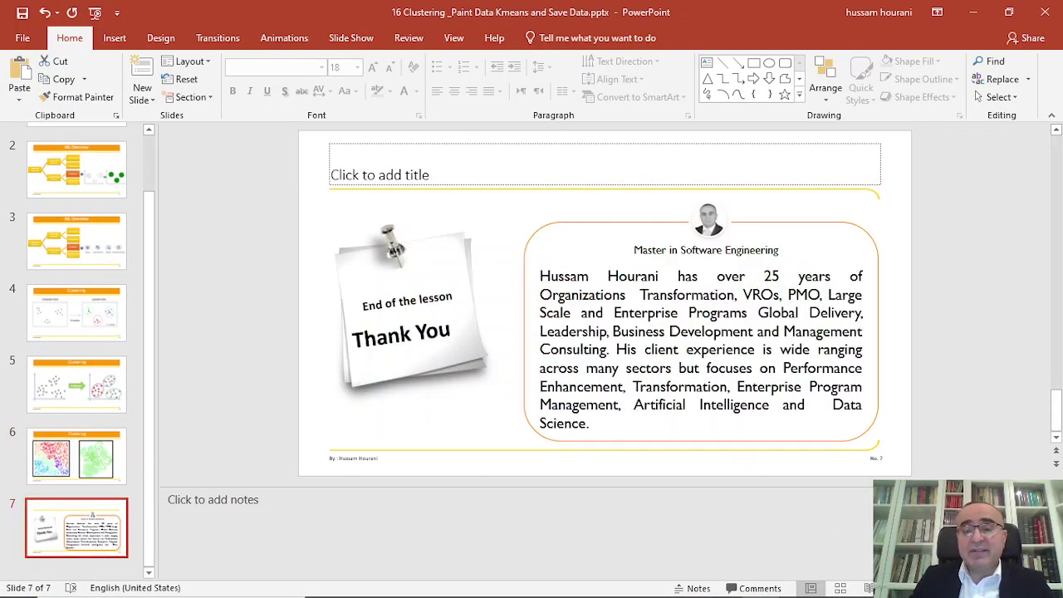
pyautogui.hotkey('shift', 'F5')
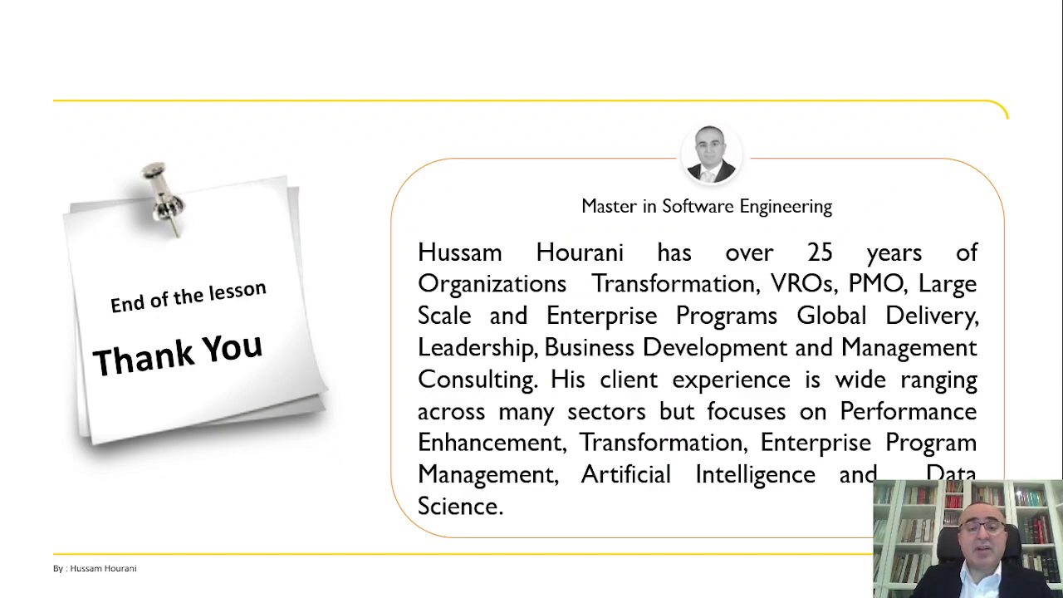